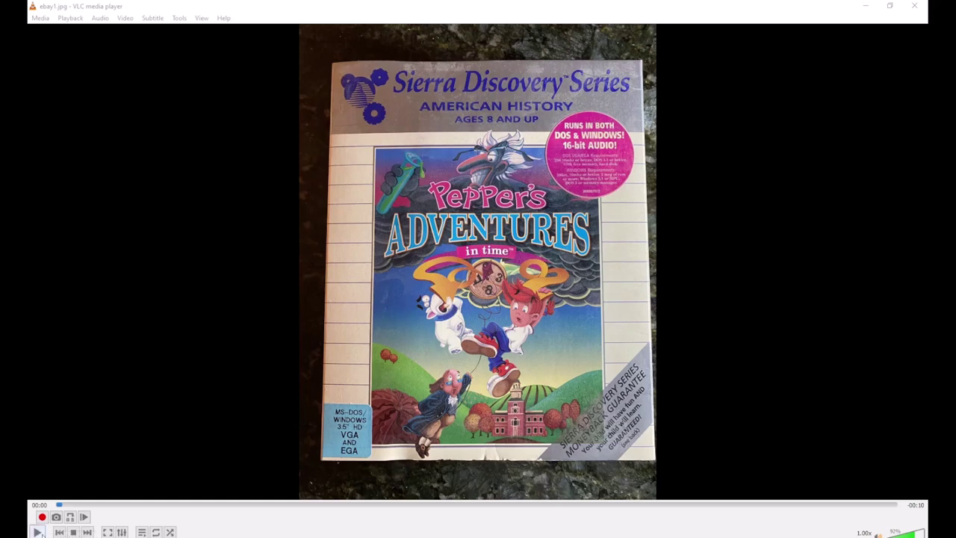
Open ebay1.jpg from the playlist to view the game box photo and pause it.
left_click(38, 531)
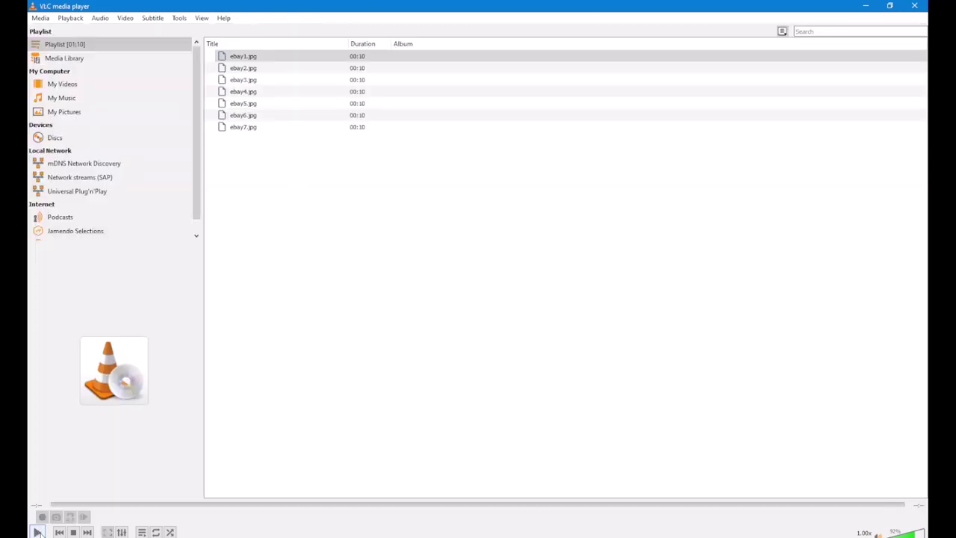
left_click(231, 59)
double_click(231, 60)
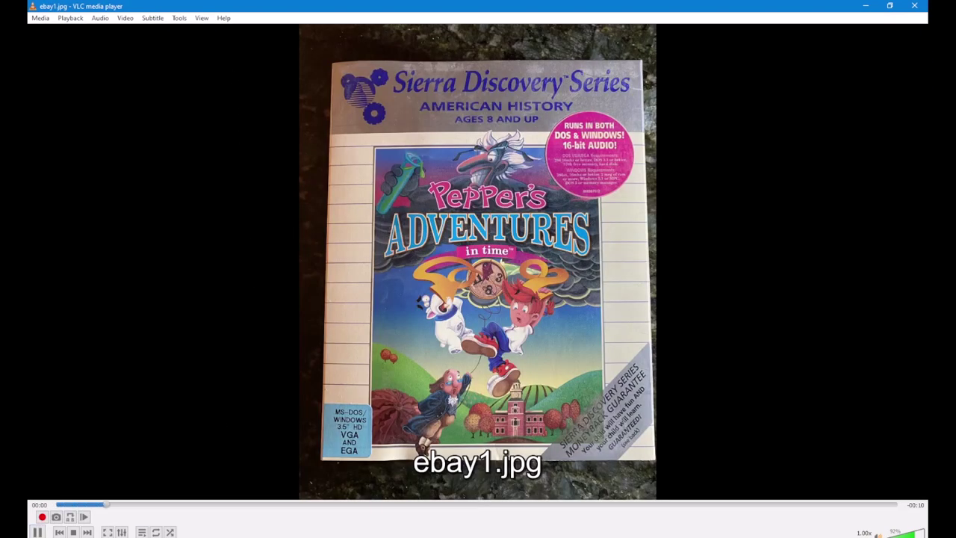
left_click(37, 532)
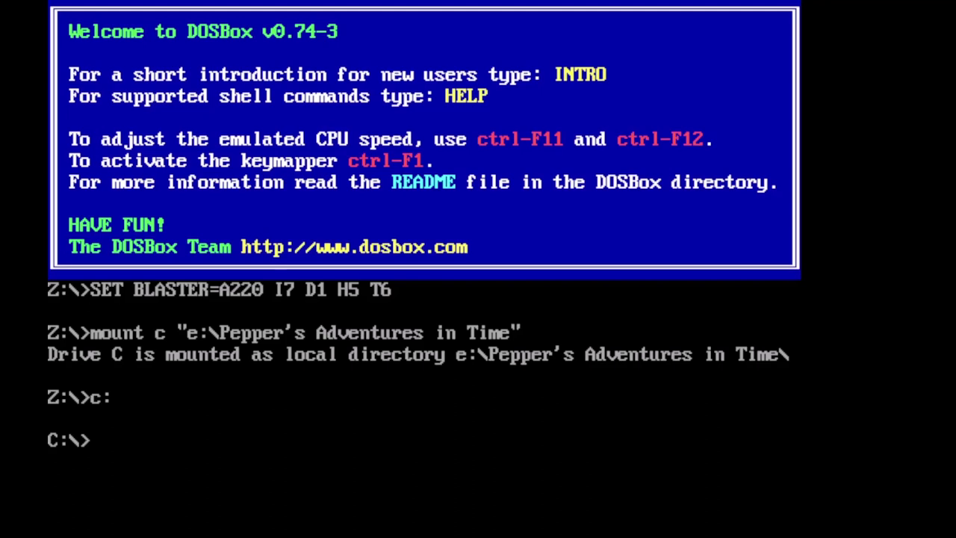
In DOSBox, list the contents of drive C, enter the DISK1 directory and list its files.
type("dir")
key("Return")
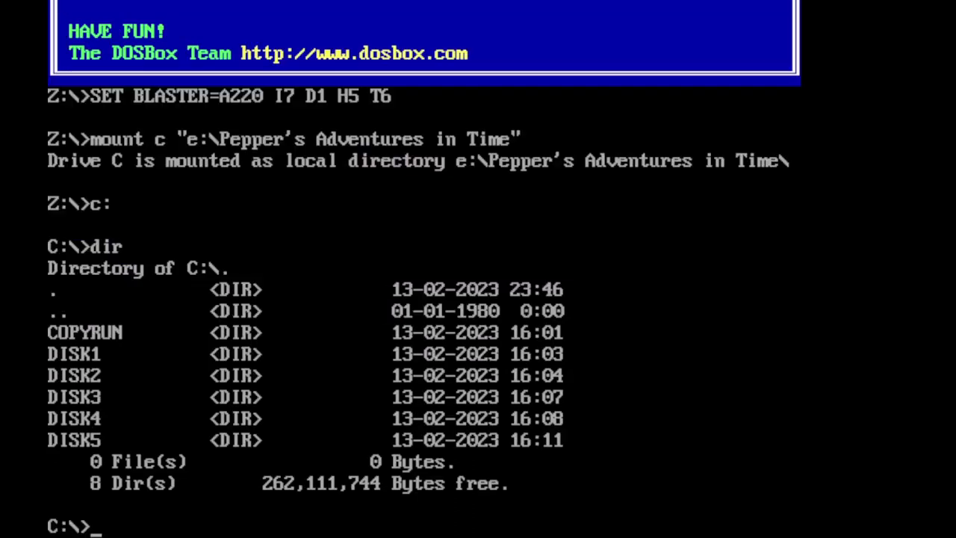
type("cd disk")
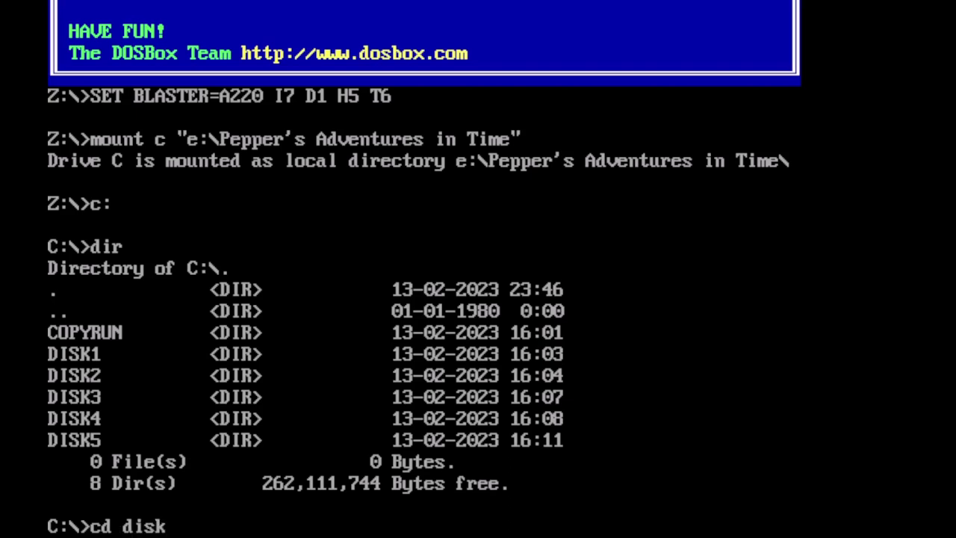
type("1")
key("Return")
type("dir")
key("Return")
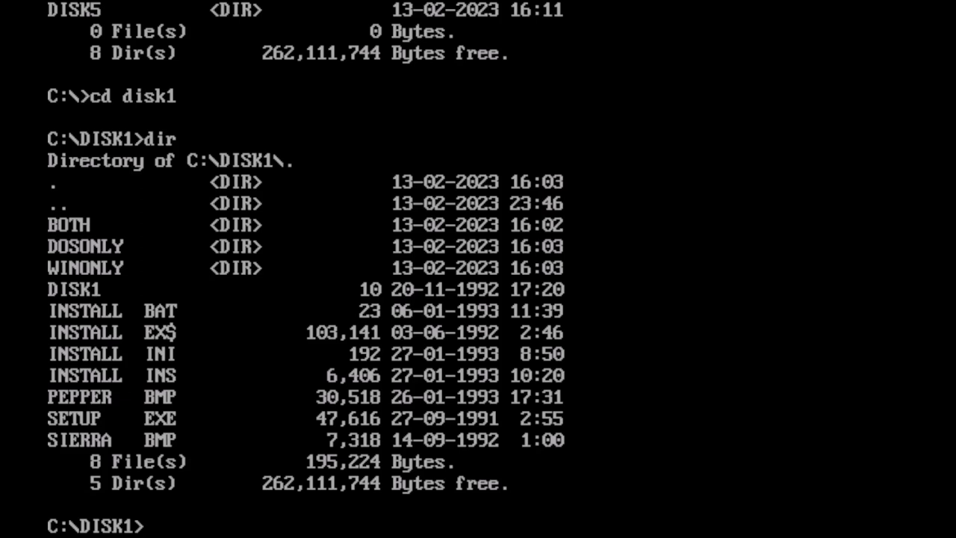
Go back to the root of C:, enter the COPYRUN directory and list its contents.
type("cd..")
key("Return")
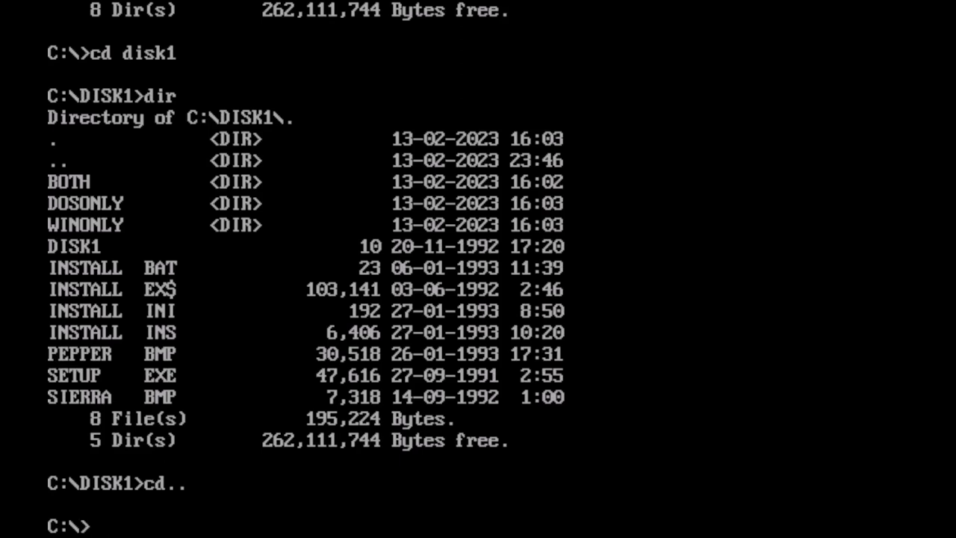
type("cd copyrun")
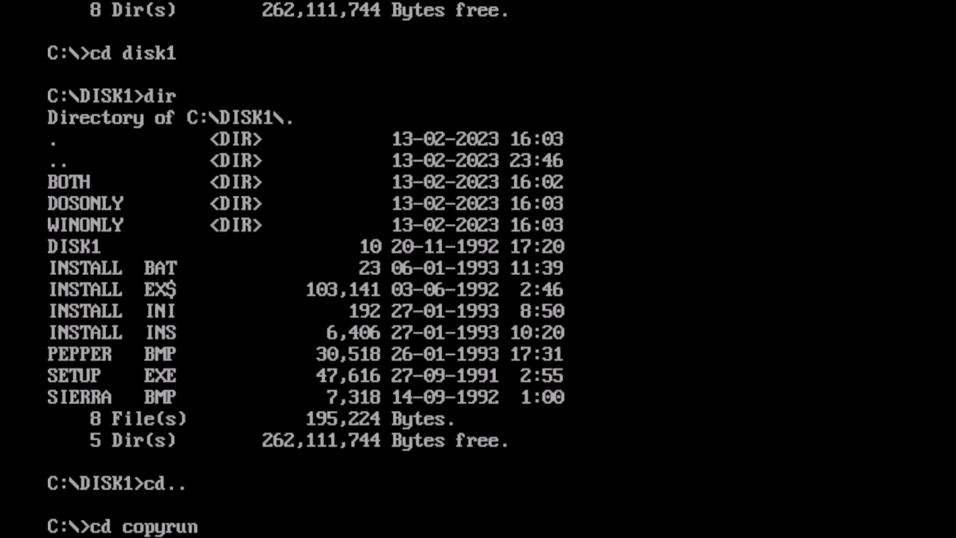
key("Return")
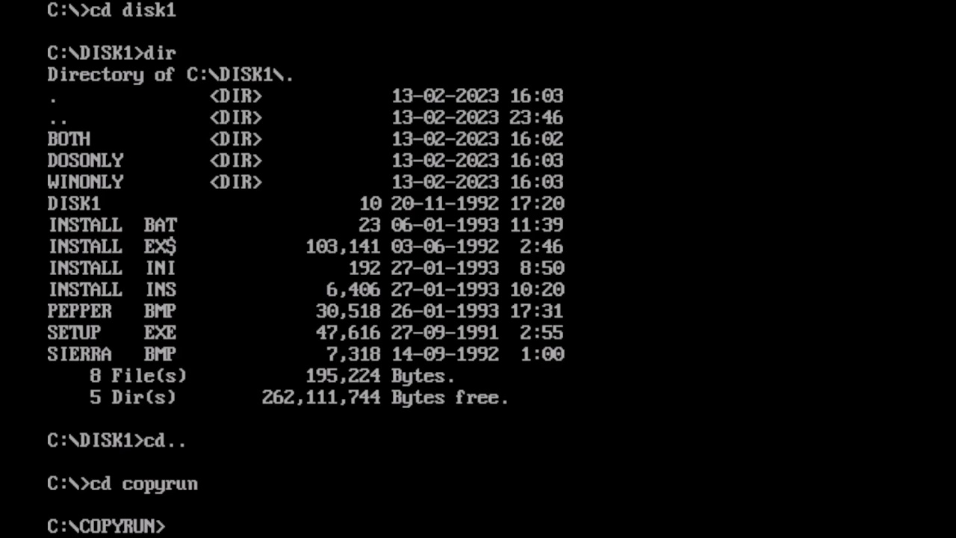
type("dir")
key("Return")
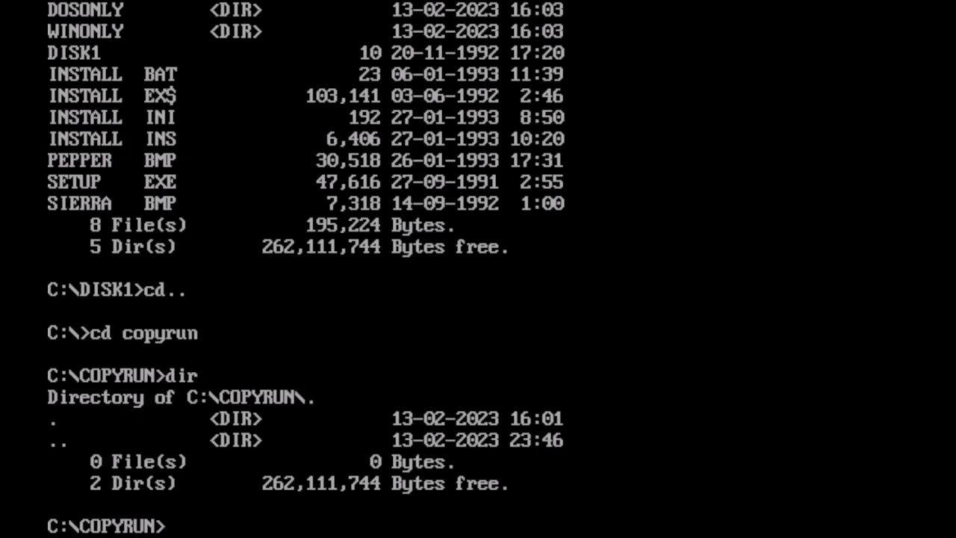
type("mount")
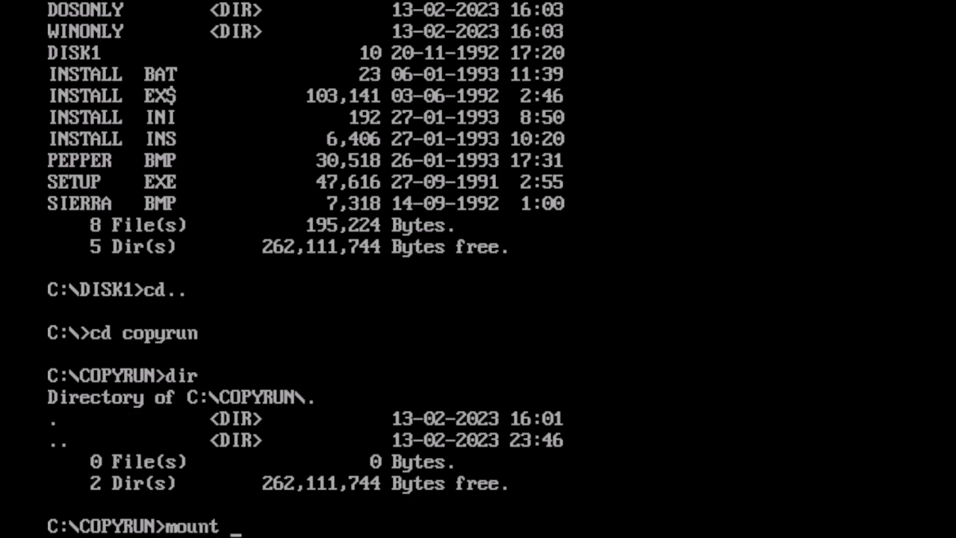
key("BackSpace")
key("BackSpace")
key("BackSpace")
key("BackSpace")
key("BackSpace")
key("BackSpace")
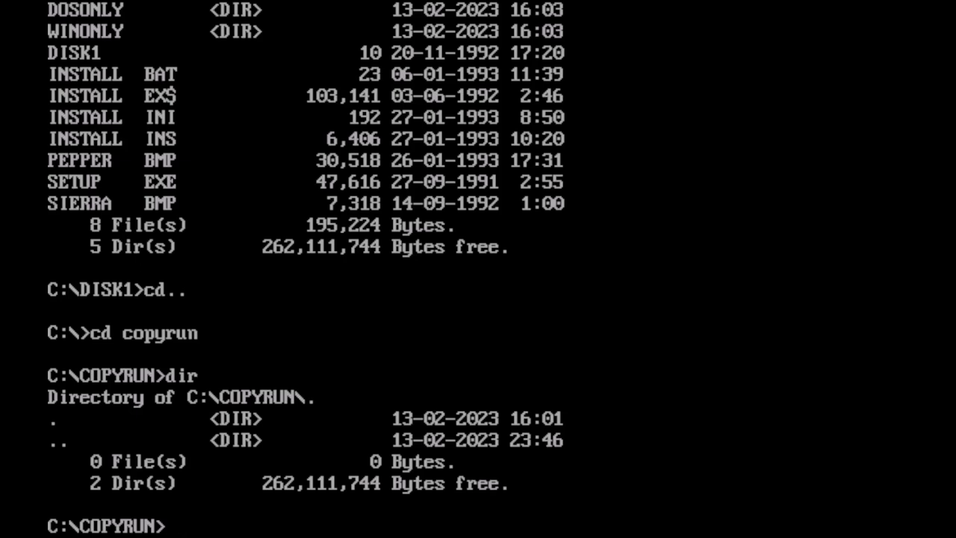
Return to the root of drive C and try to switch to drive A.
type("cd..")
key("Return")
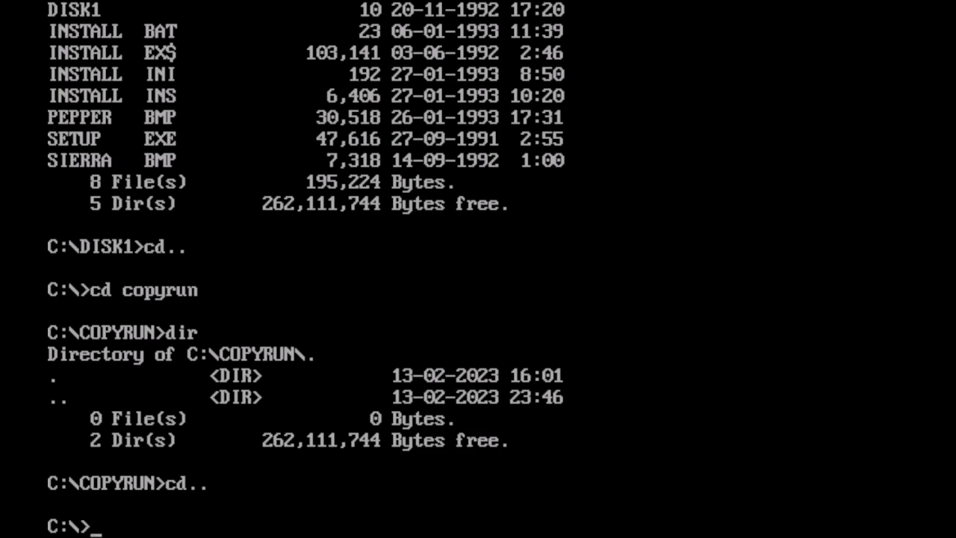
type("a:")
key("Return")
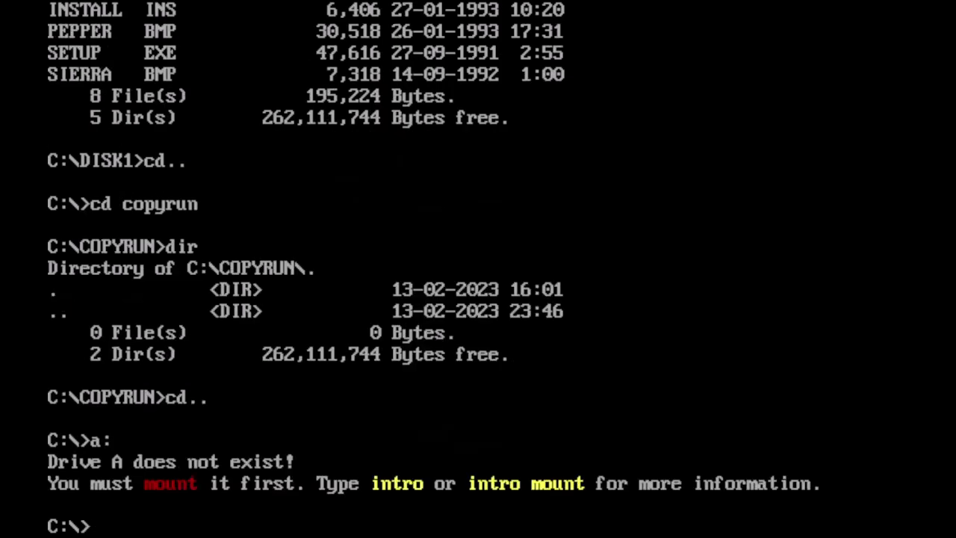
Mount a:\ as drive A and switch to that drive.
type("mount ")
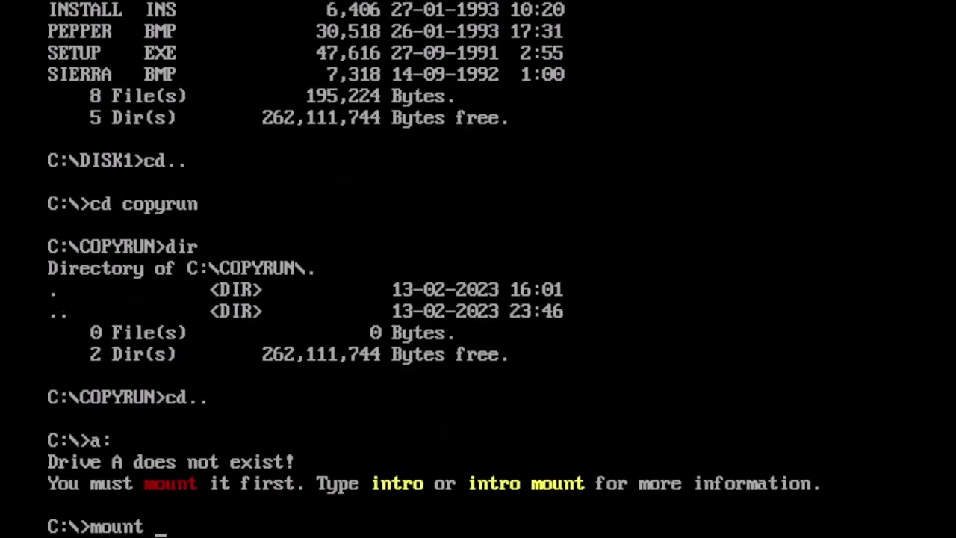
type("a a:\\")
key("Return")
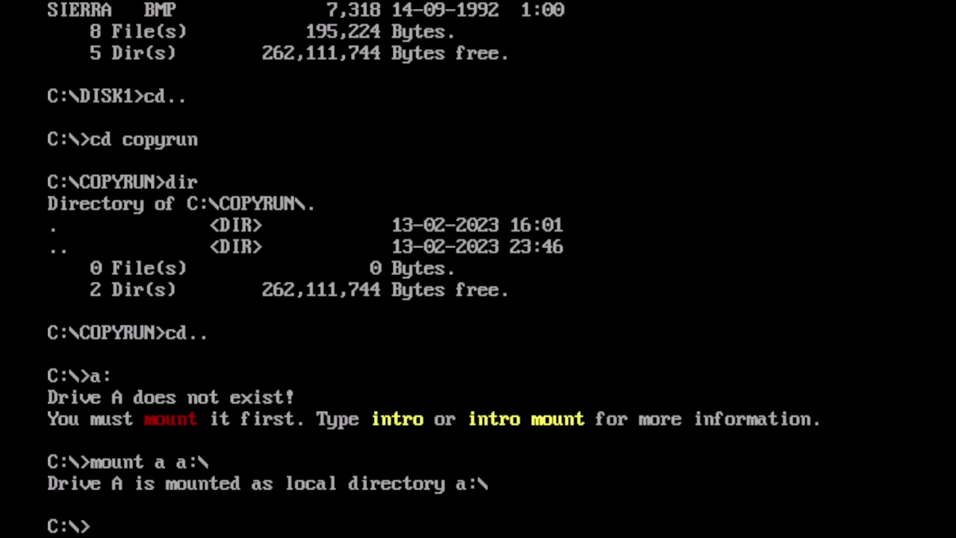
type("a:")
key("Return")
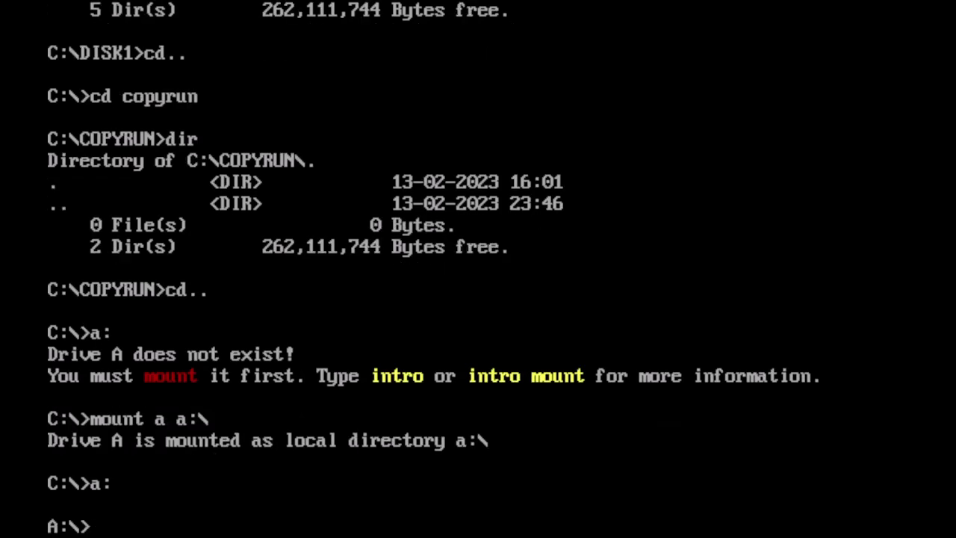
List the files on drive A and display the contents of install.bat.
type("dir")
key("Return")
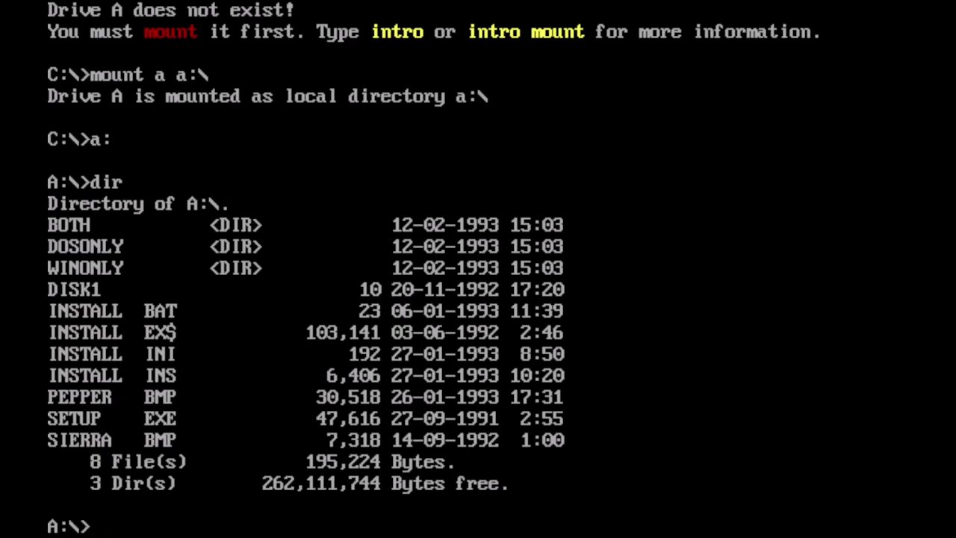
type("s")
key("BackSpace")
type("type install.bat")
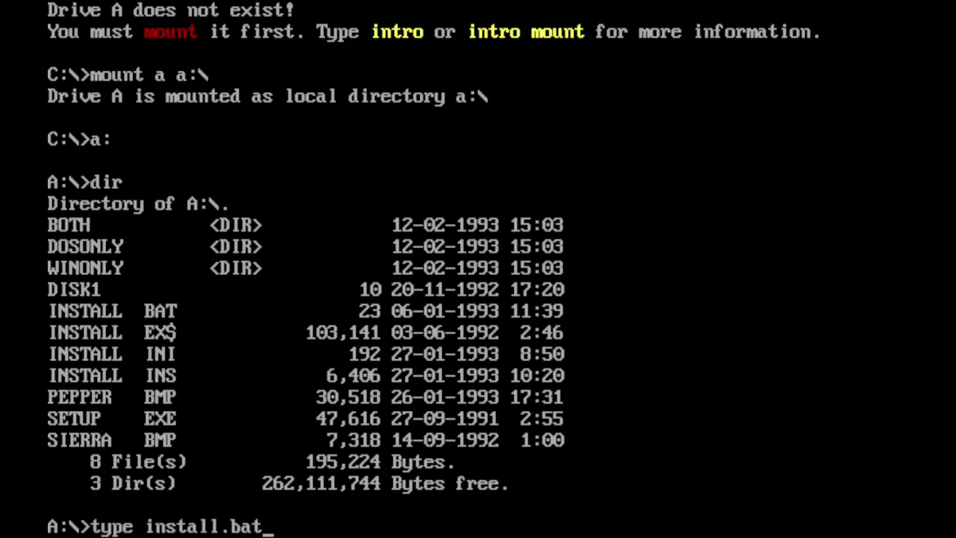
key("Return")
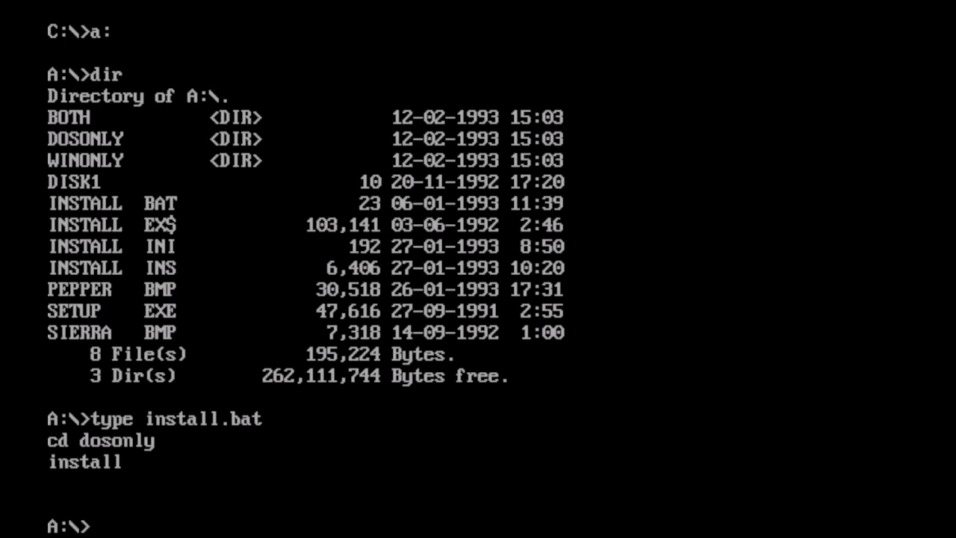
Run install.bat from drive A and choose hard disk C as the drive for installing the game.
type("install")
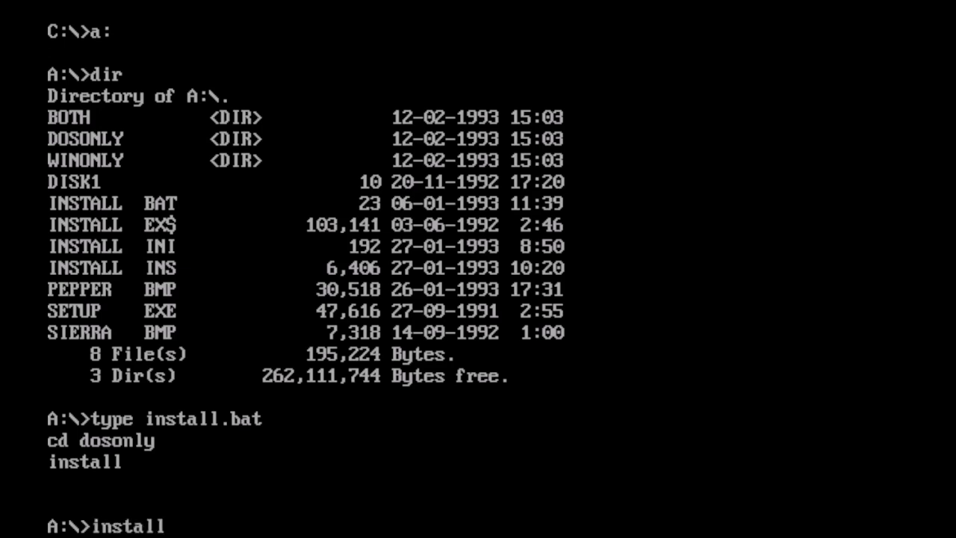
type(".bat")
key("Return")
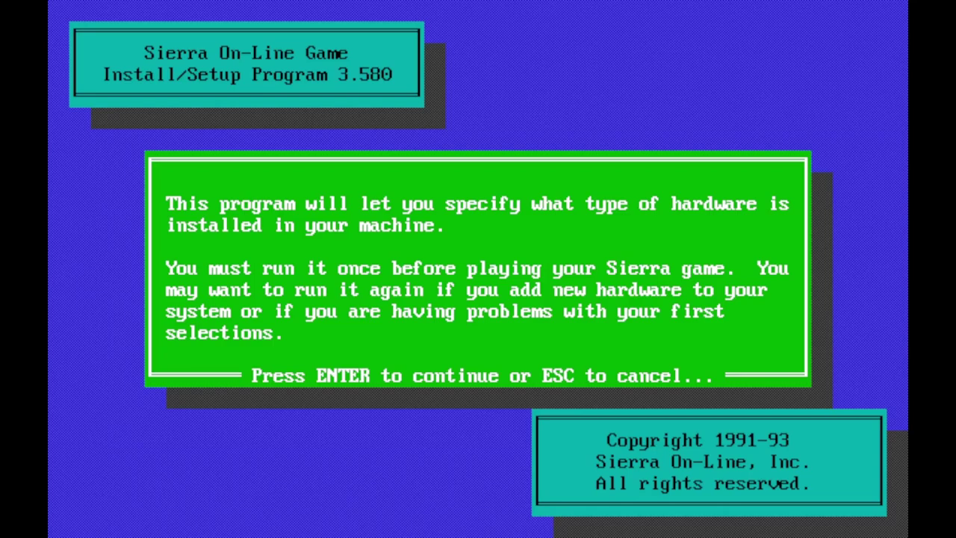
key("Return")
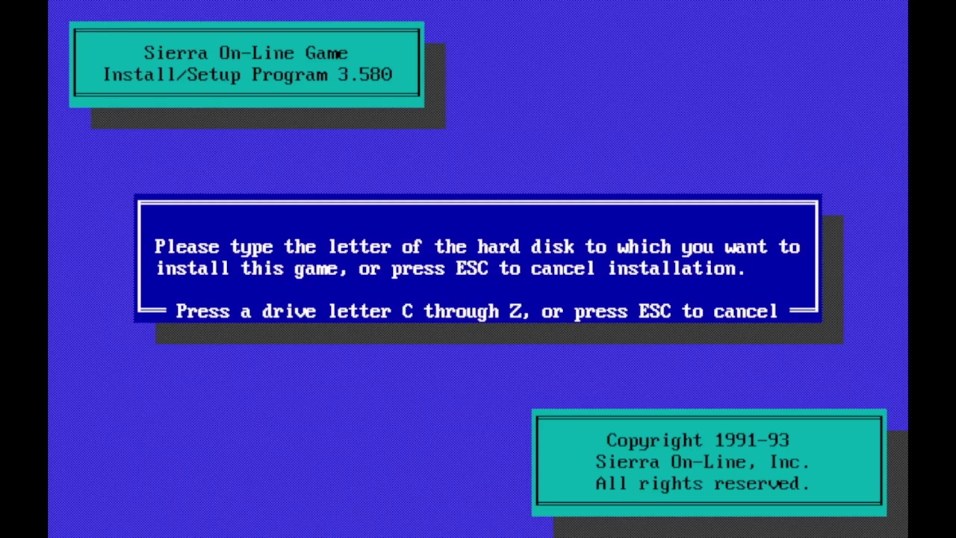
key("c")
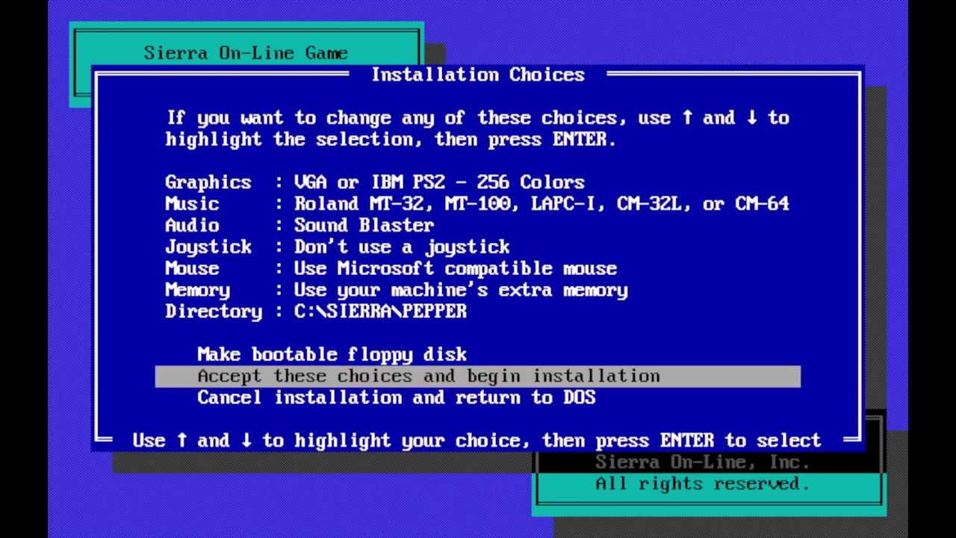
Review the graphics adapter options and confirm VGA or IBM PS2 - 256 Colors.
key("Up")
key("Up")
key("Up")
key("Up")
key("Up")
key("Up")
key("Up")
key("Up")
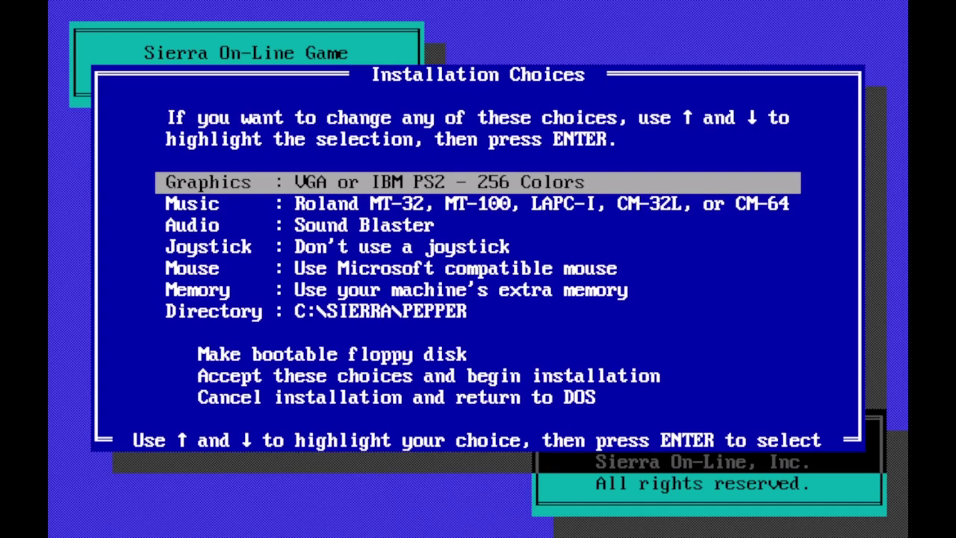
key("Down")
key("Up")
key("Return")
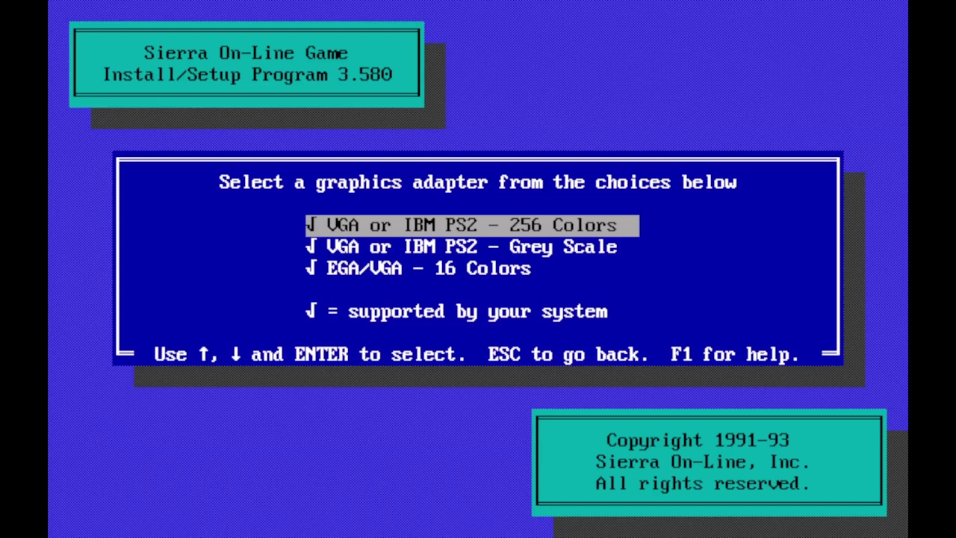
key("Down")
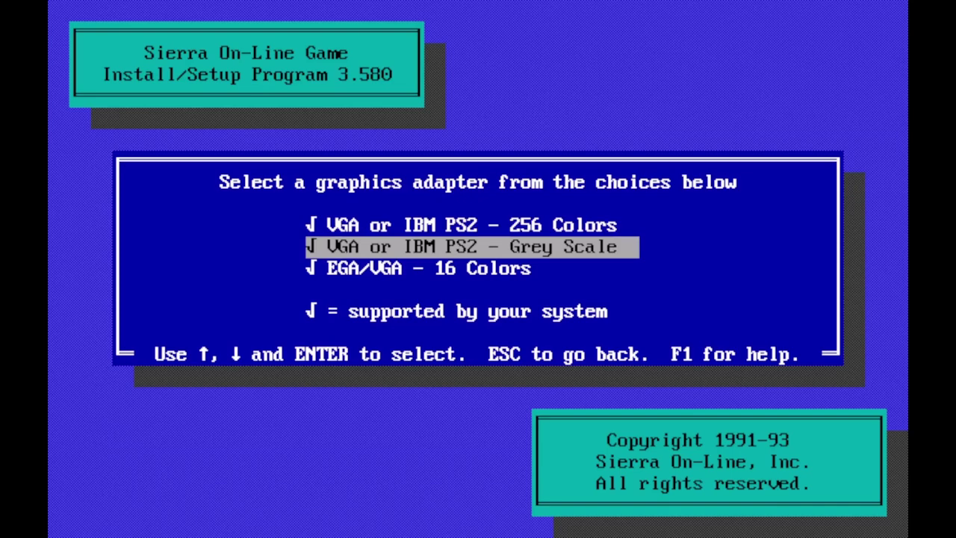
key("Up")
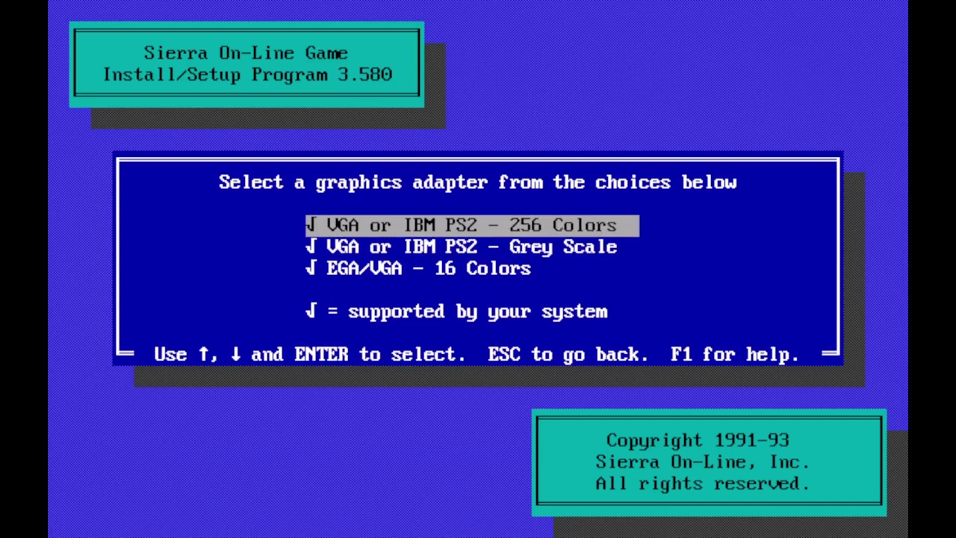
key("Down")
key("Down")
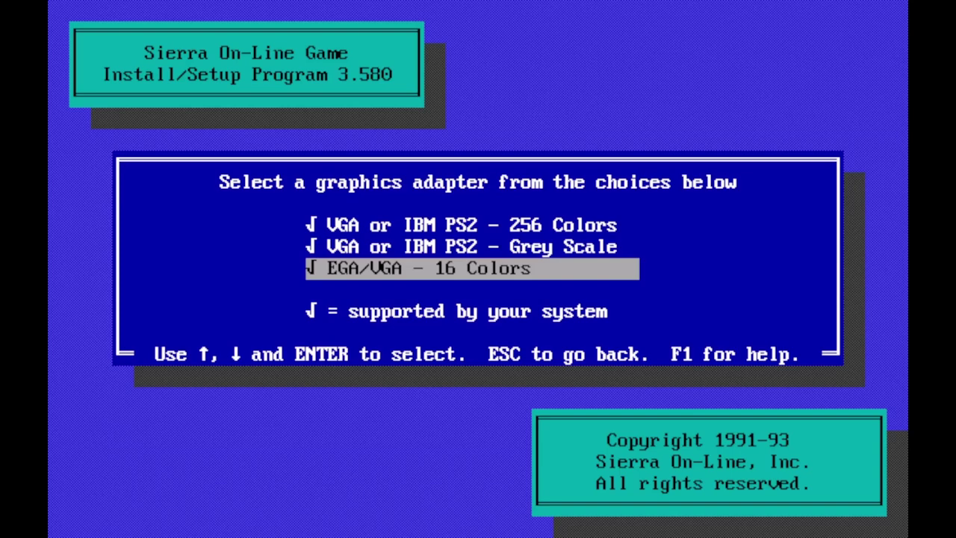
key("Up")
key("Up")
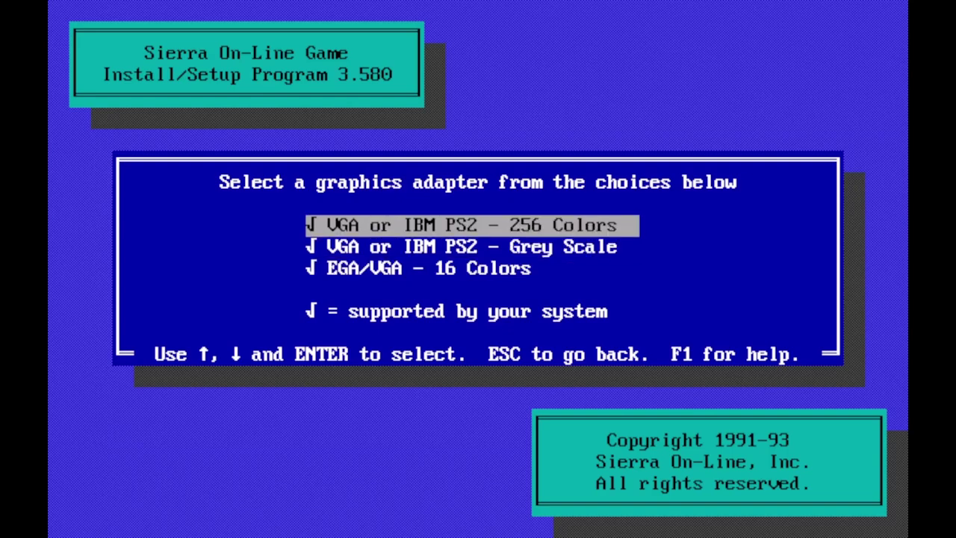
key("Return")
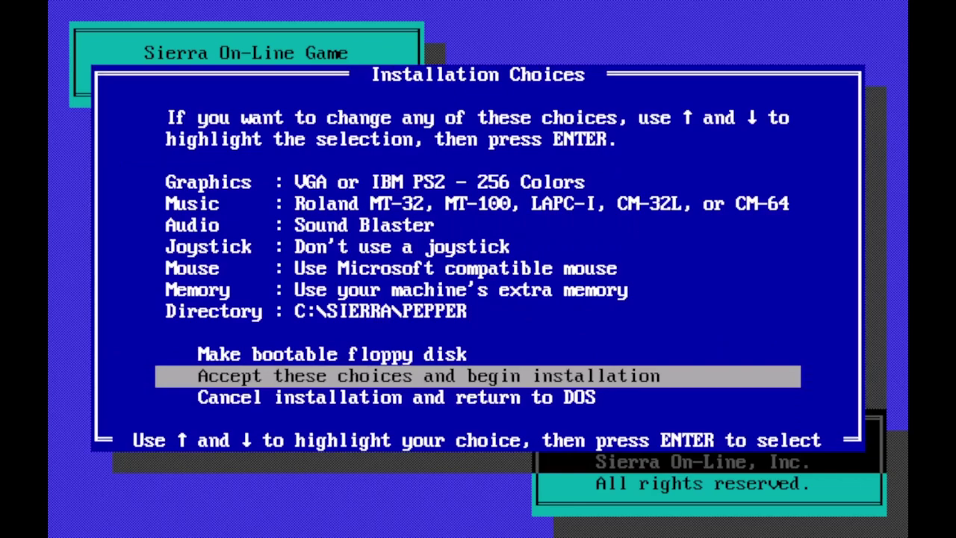
Open the music card choices from the installation choices.
key("Up")
key("Up")
key("Up")
key("Up")
key("Up")
key("Up")
key("Up")
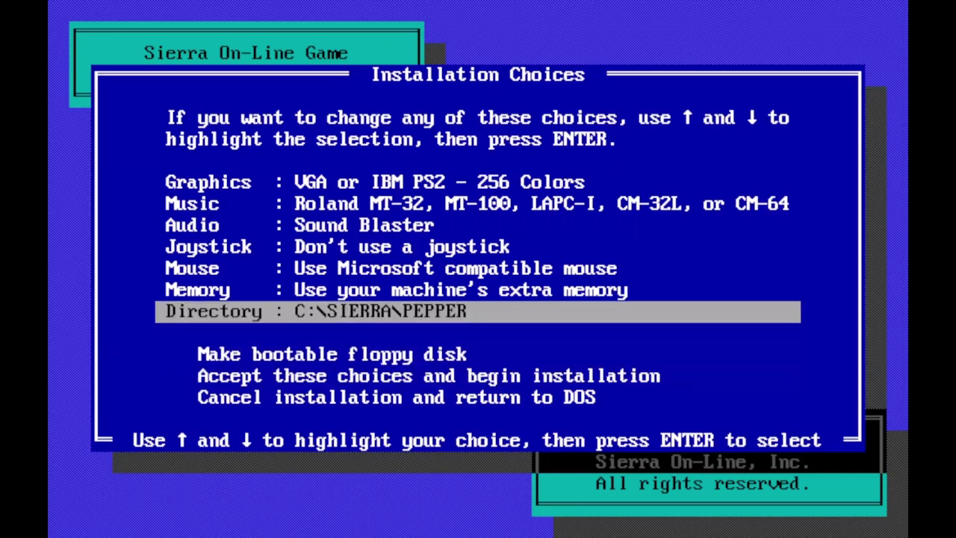
key("Return")
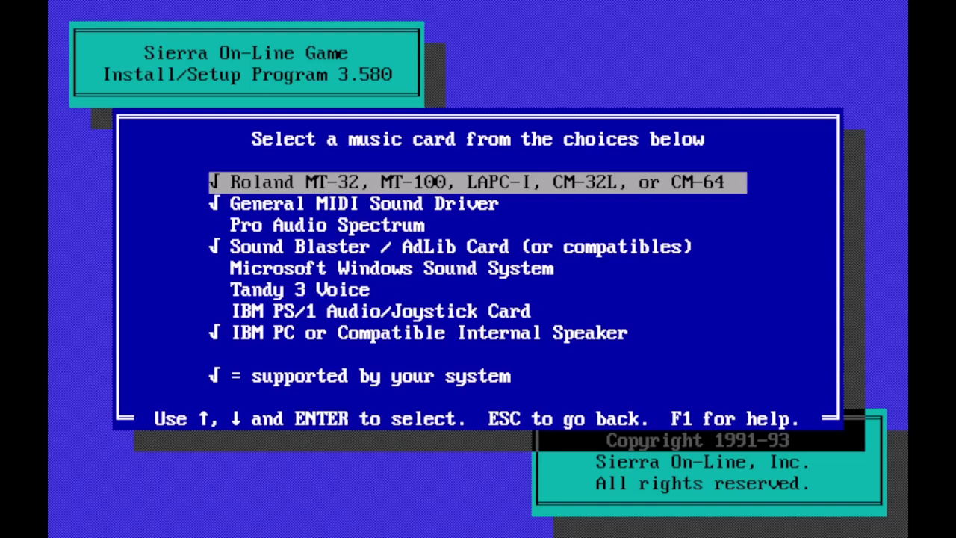
Examine the listed music cards, from the Roland and General MIDI drivers to the internal speaker, and which ones the system supports.
key("Down")
key("Down")
key("Down")
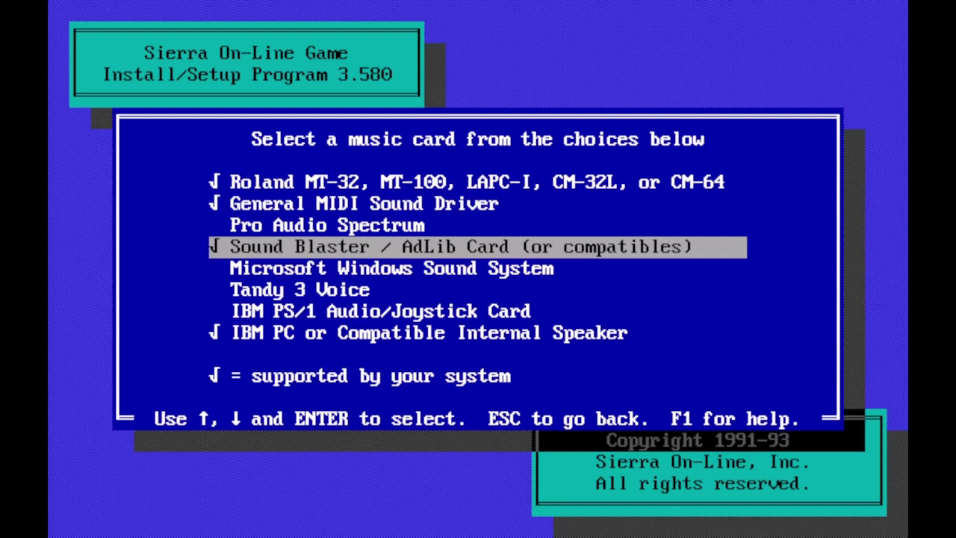
key("Down")
key("Down")
key("Down")
key("Down")
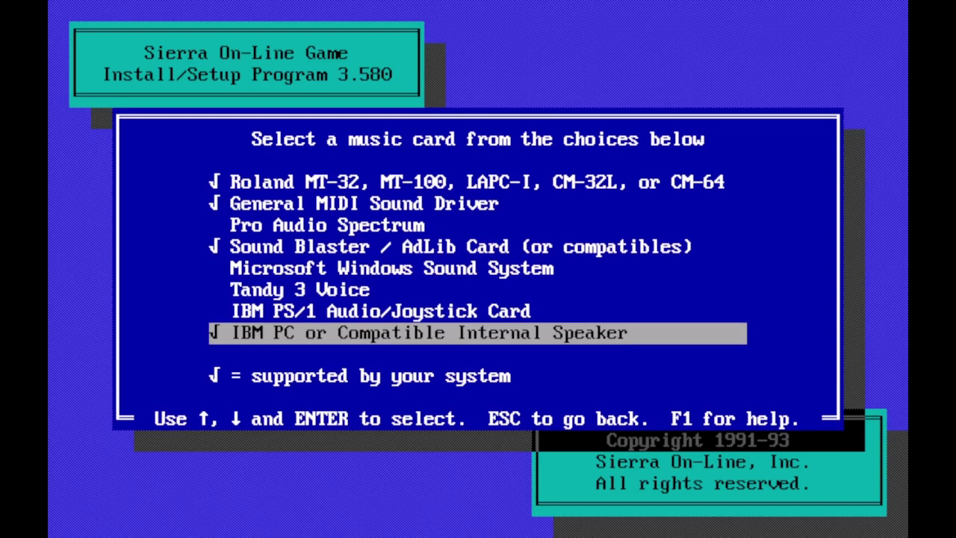
key("Up")
key("Up")
key("Up")
key("Up")
key("Up")
key("Up")
key("Up")
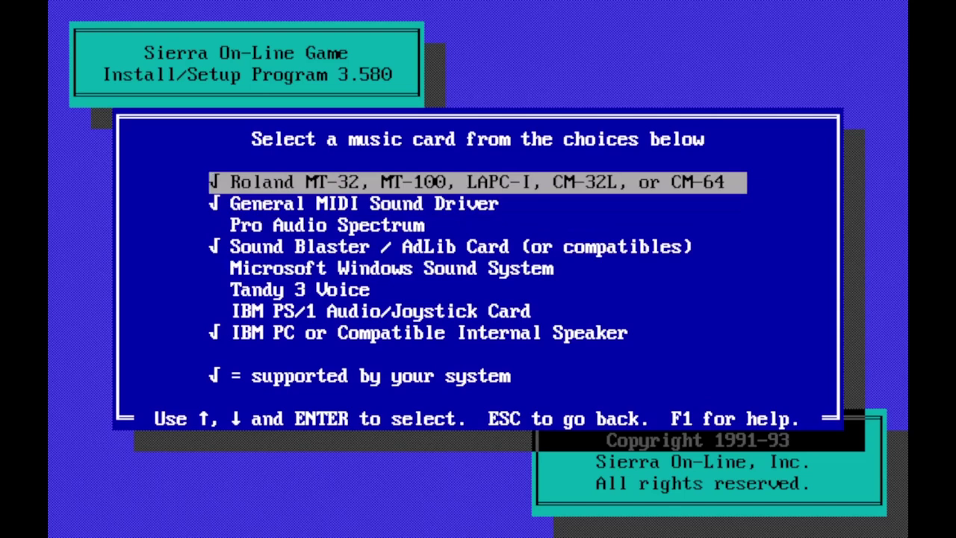
key("Down")
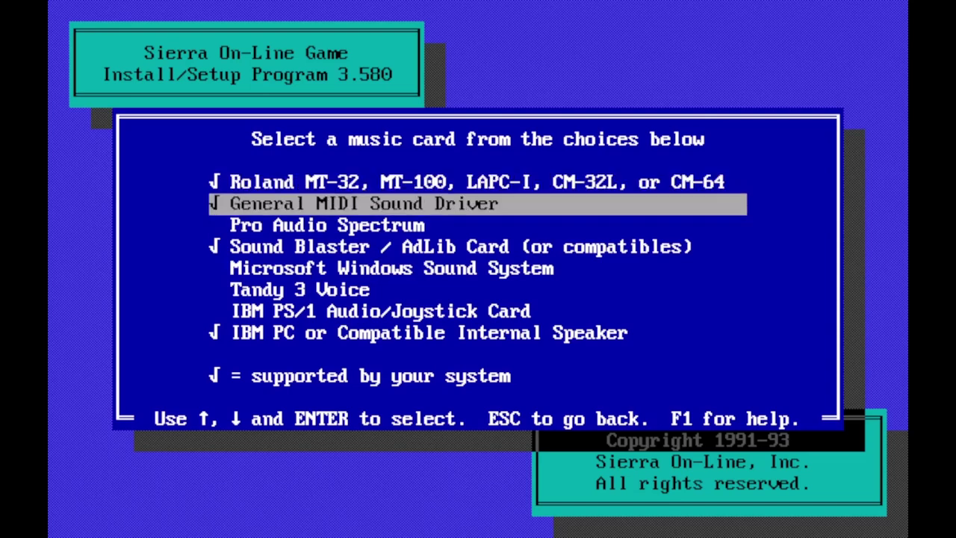
key("Down")
key("Down")
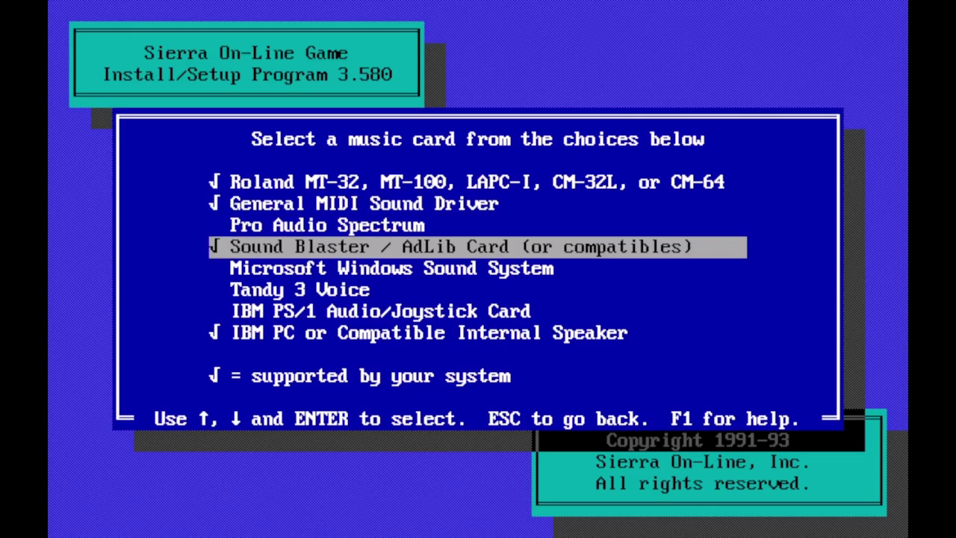
key("Up")
key("Up")
key("Up")
key("Return")
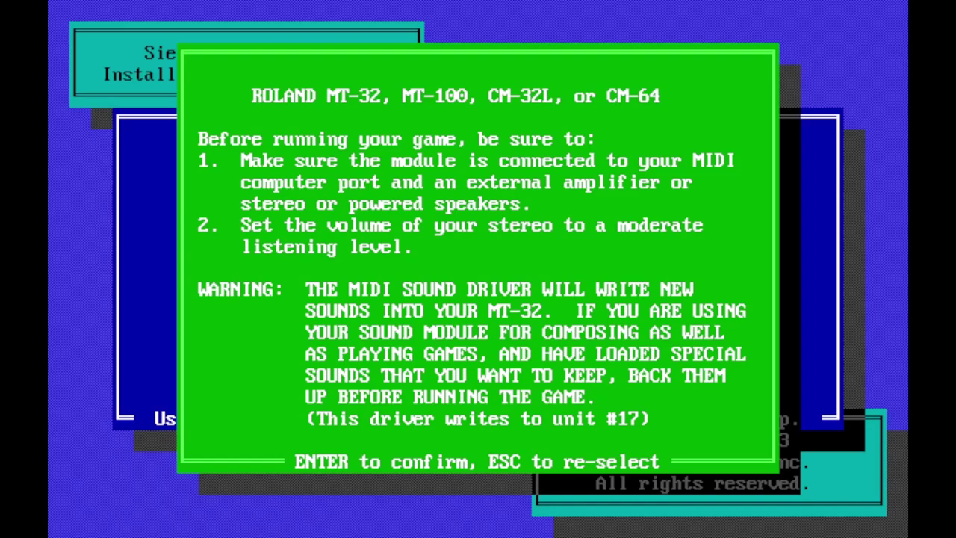
key("Escape")
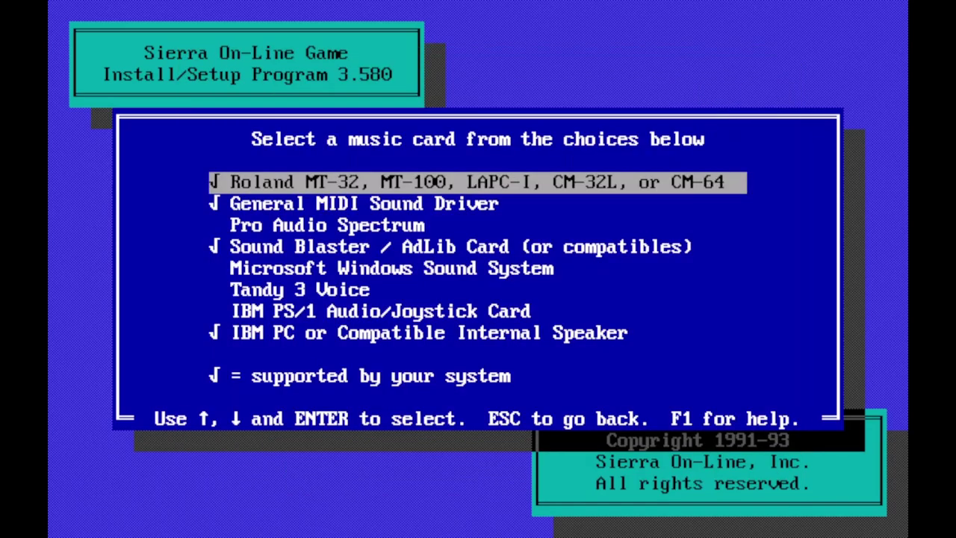
Choose Sound Blaster / AdLib Card (or compatibles) as the music card.
key("Down")
key("Down")
key("Down")
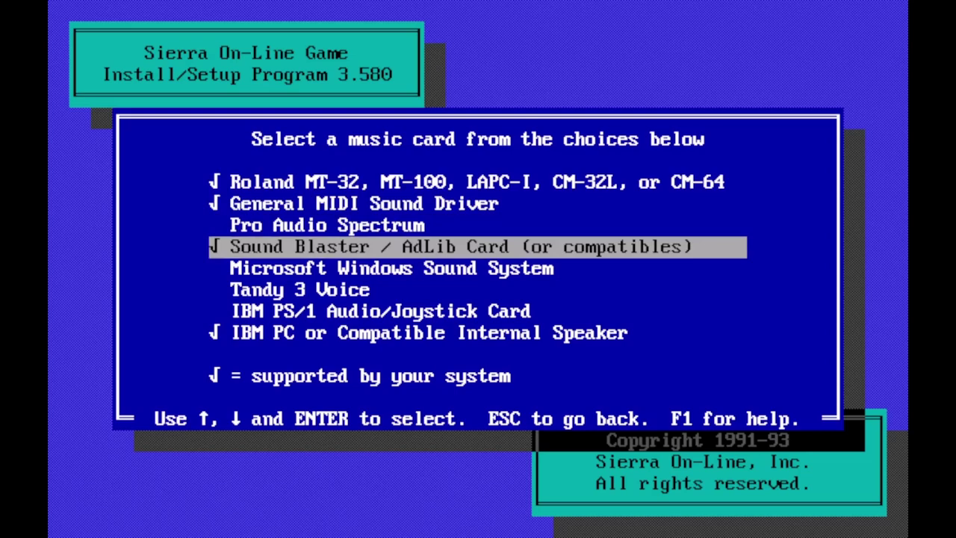
key("Return")
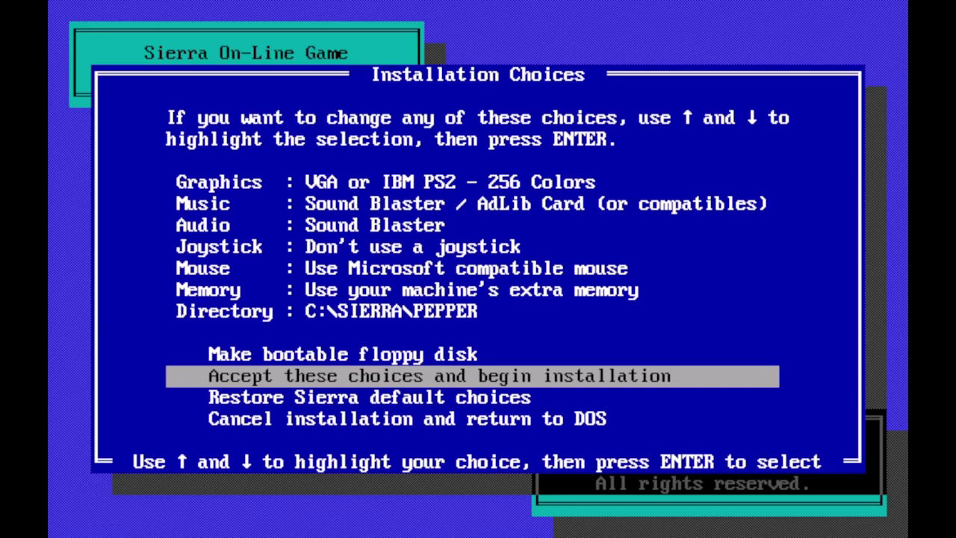
Review the joystick types and confirm Don't use a joystick.
key("Up")
key("Up")
key("Up")
key("Up")
key("Up")
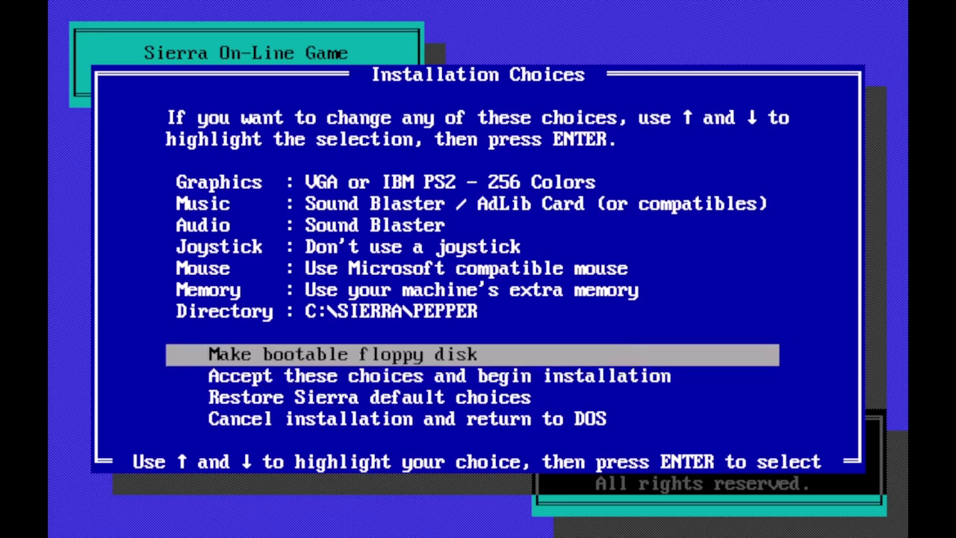
key("Up")
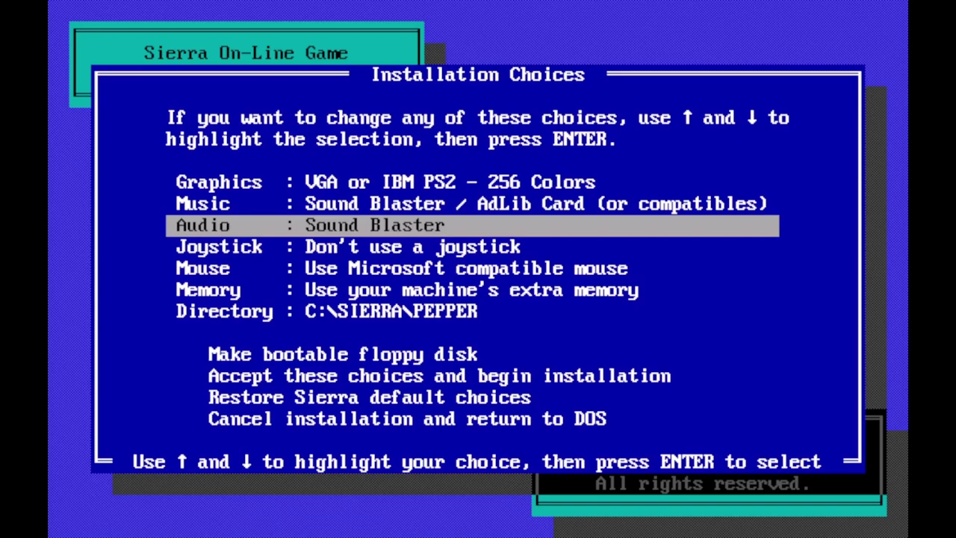
key("Down")
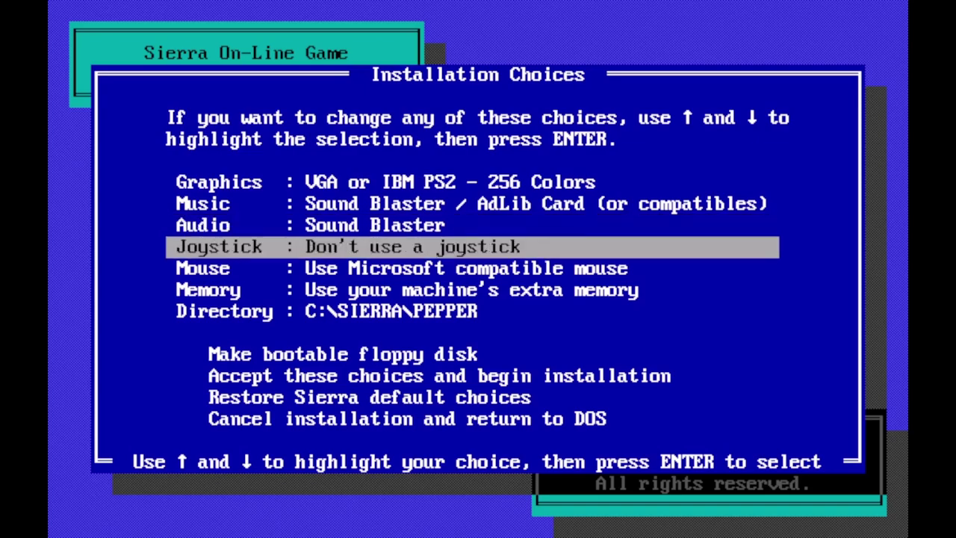
key("Return")
key("Up")
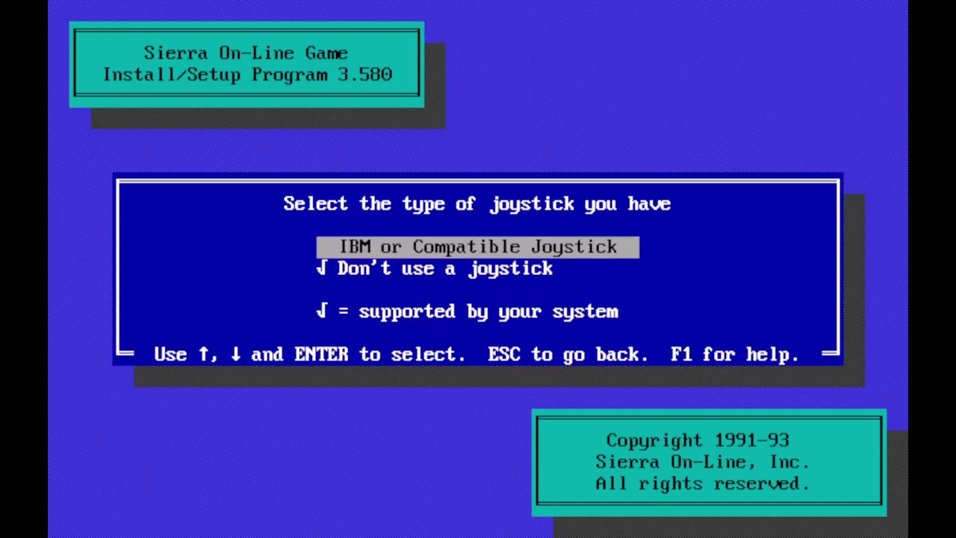
key("Down")
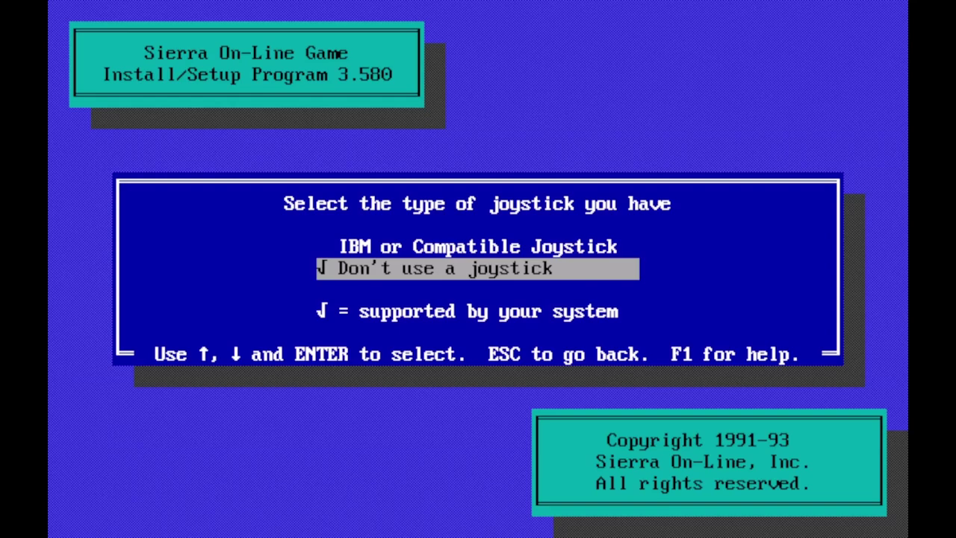
key("Return")
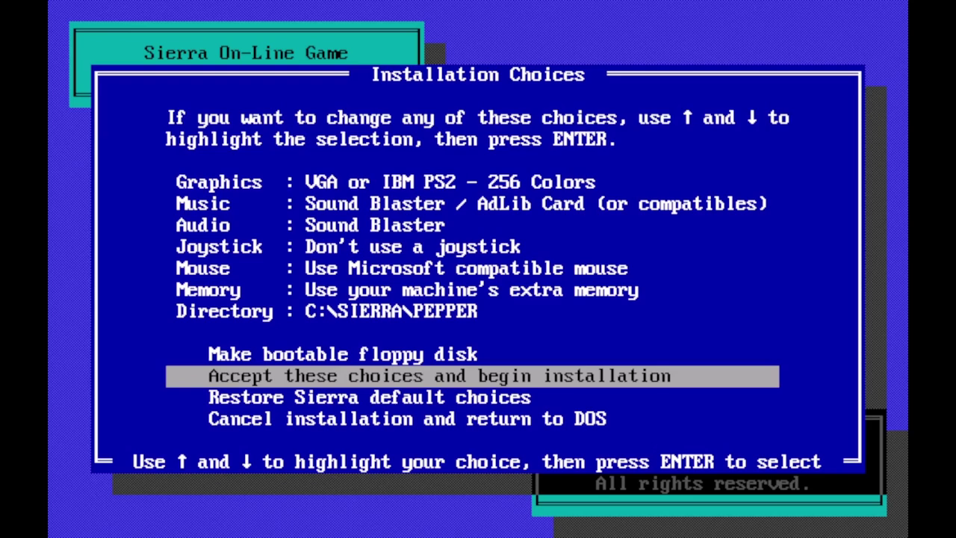
Review the mouse, memory and directory settings and the remaining installation options.
key("Up")
key("Up")
key("Up")
key("Up")
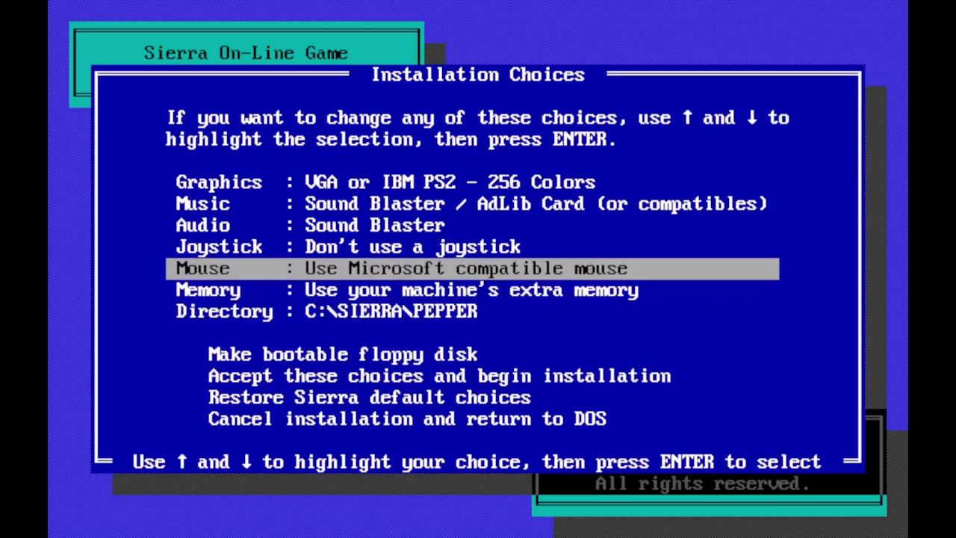
key("Down")
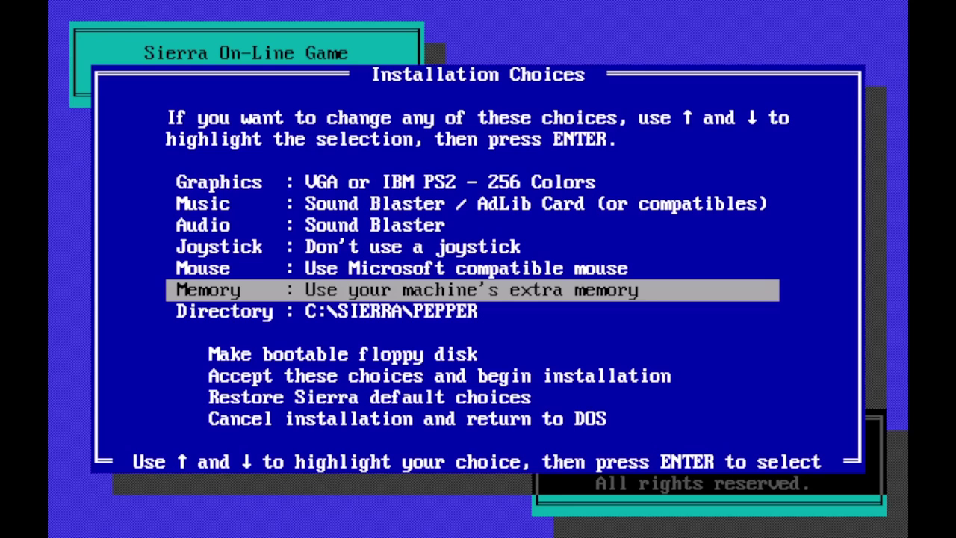
key("Down")
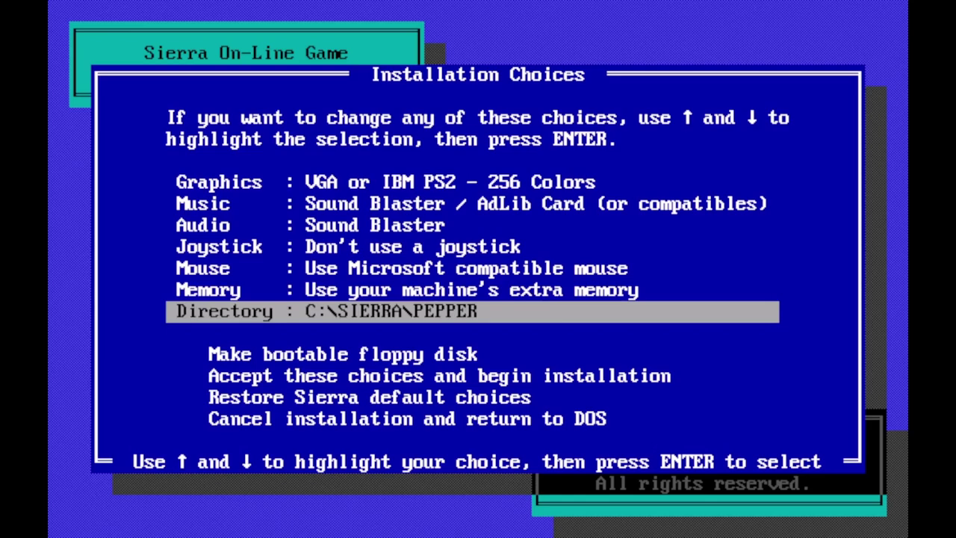
key("Down")
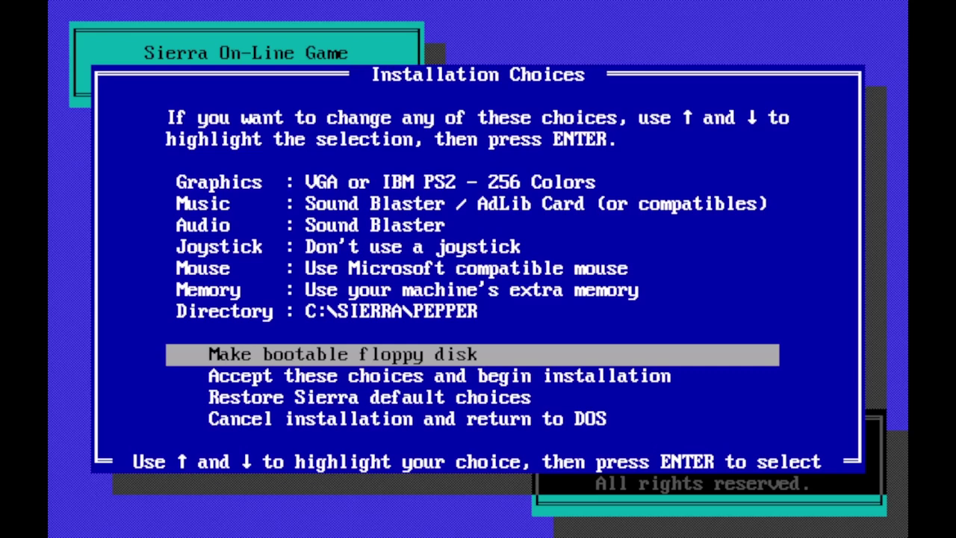
key("Down")
key("Down")
key("Down")
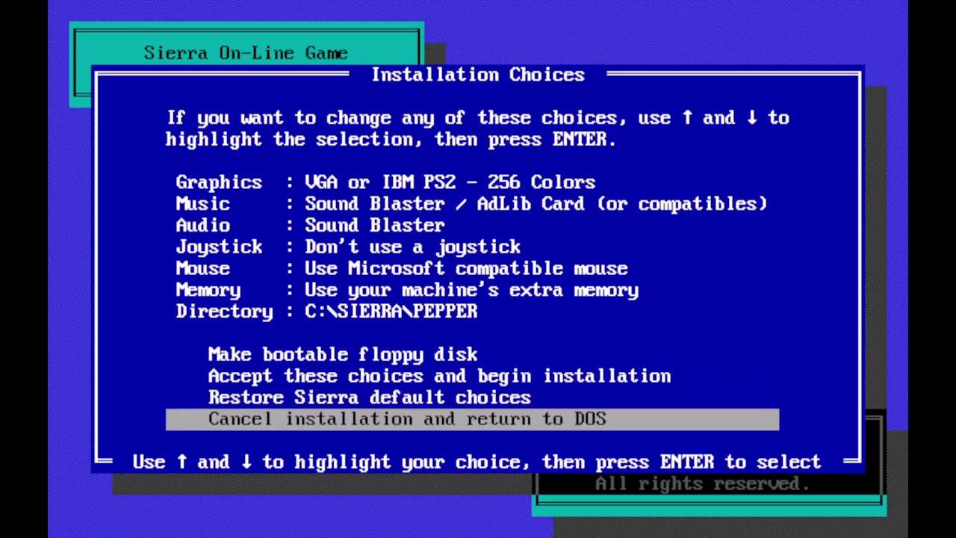
Accept the installation choices, confirm the extra memory notice and begin the installation.
key("Up")
key("Up")
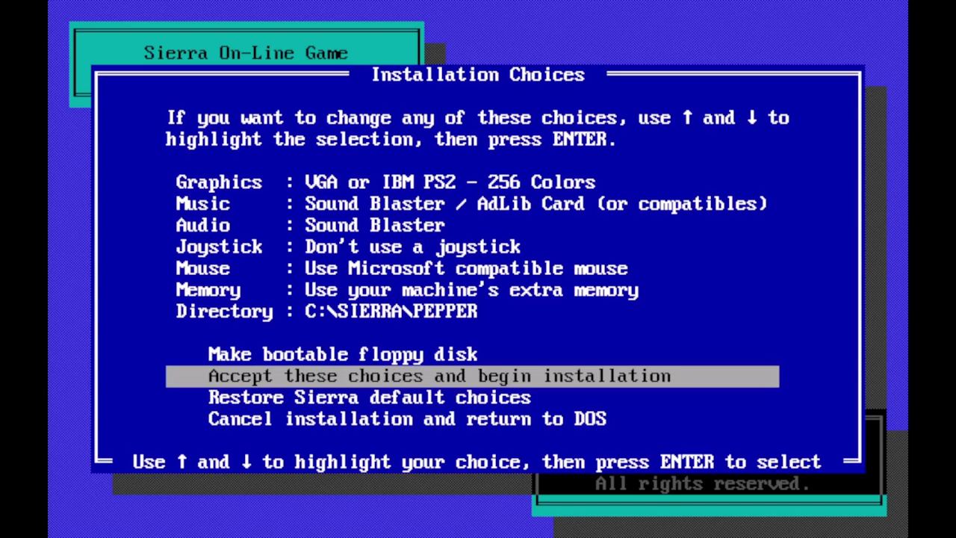
key("Return")
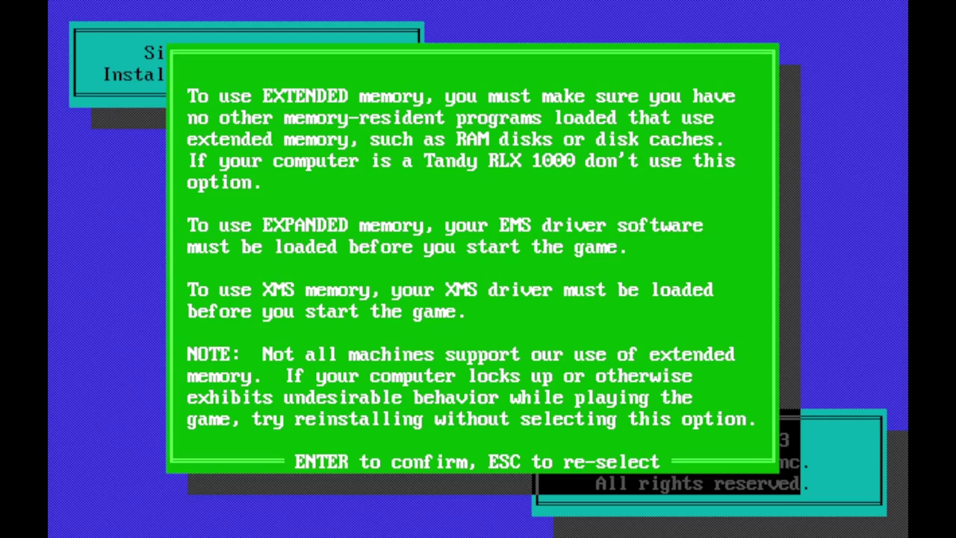
key("Return")
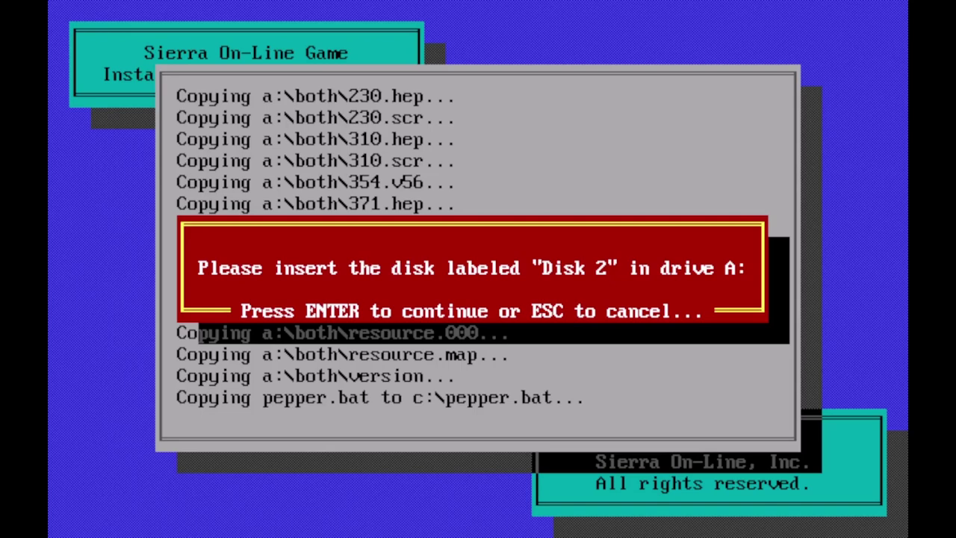
Continue the installation with Disk 2 through Disk 5 in drive A and dismiss the closing notices.
key("Return")
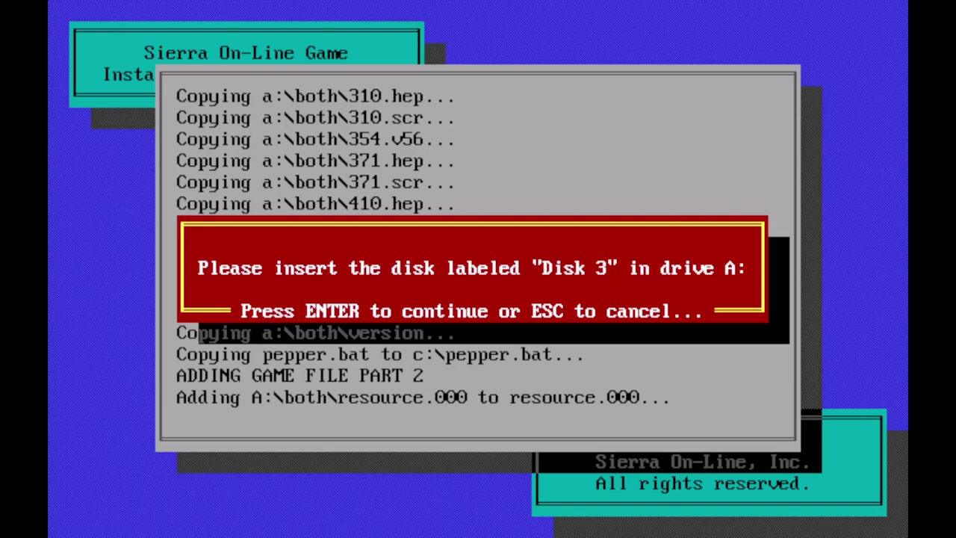
key("Return")
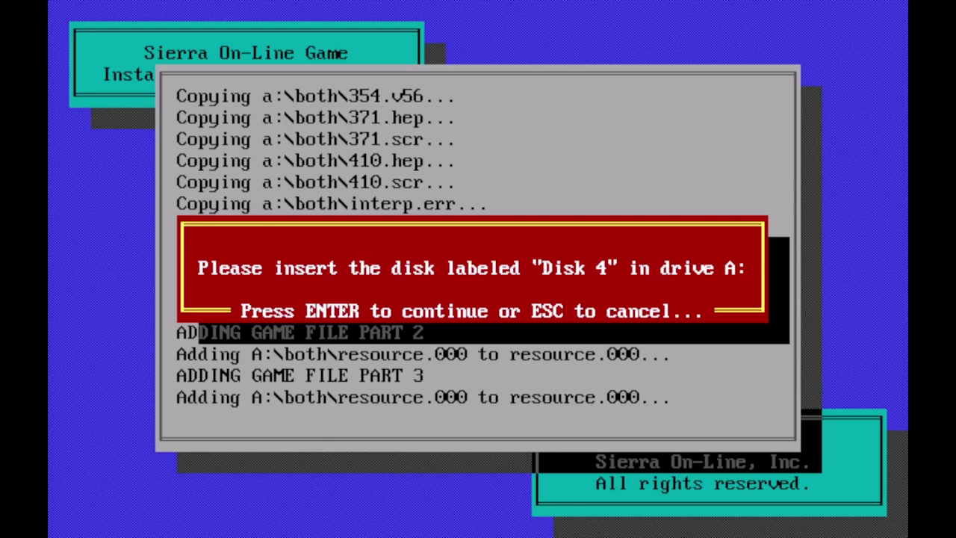
key("Return")
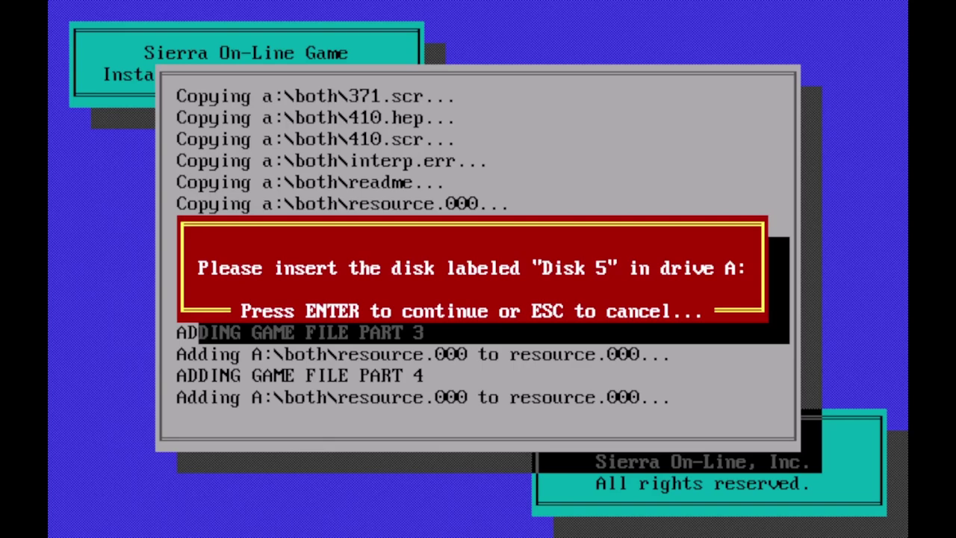
key("Return")
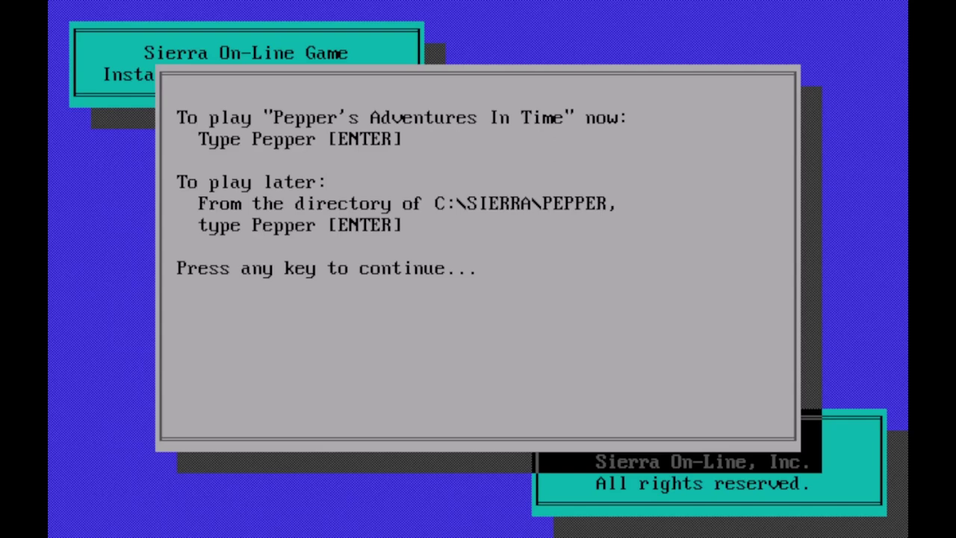
key("Return")
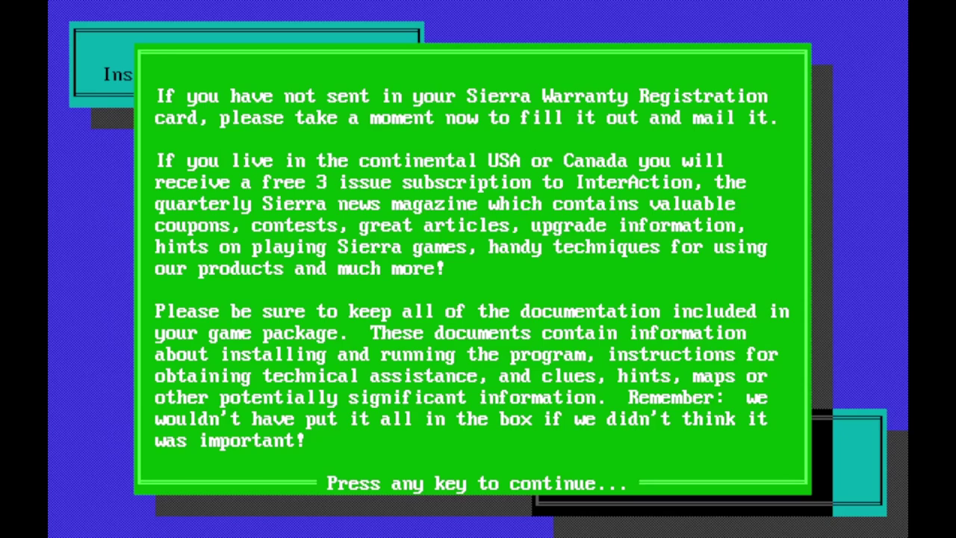
key("Return")
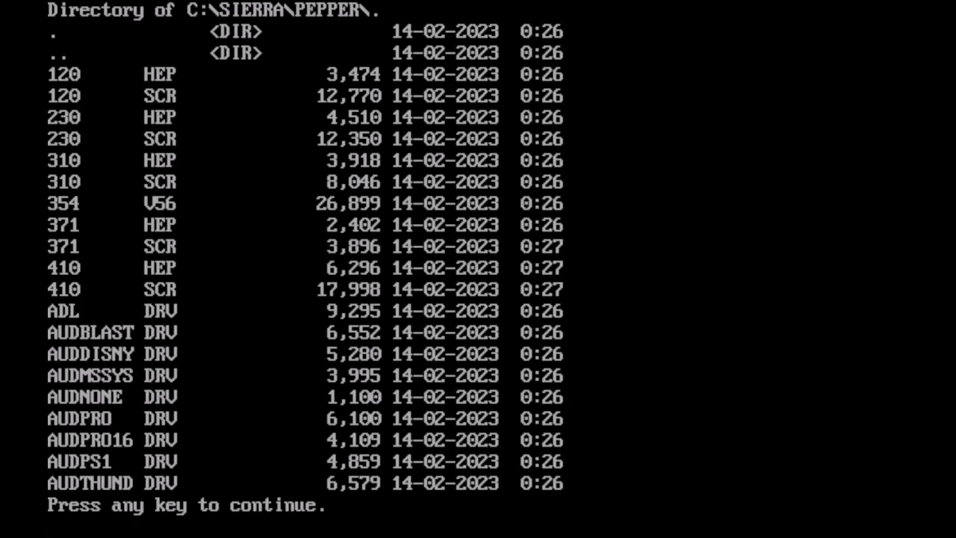
Page through the rest of the C:\SIERRA\PEPPER directory listing and list only its *.bat files.
key("space")
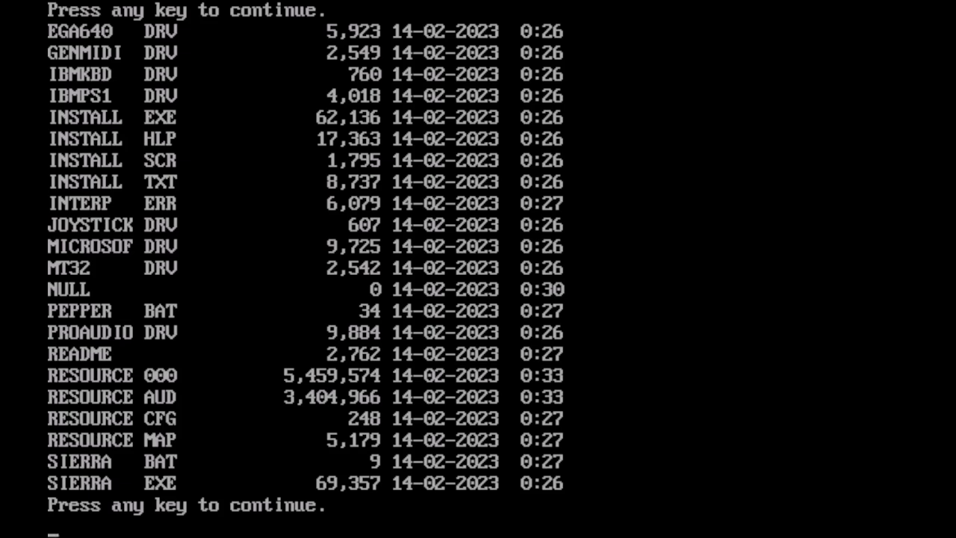
key("space")
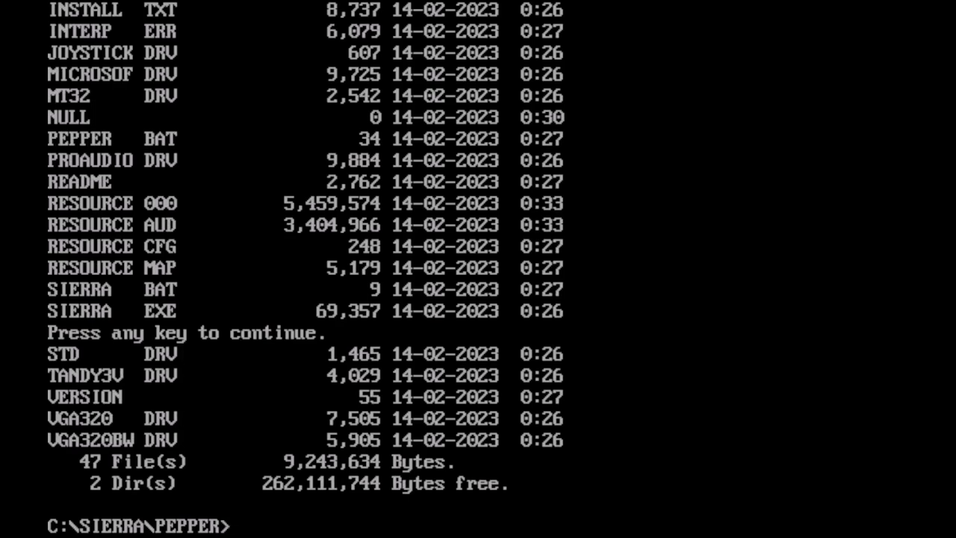
type("dir *.bat")
key("Return")
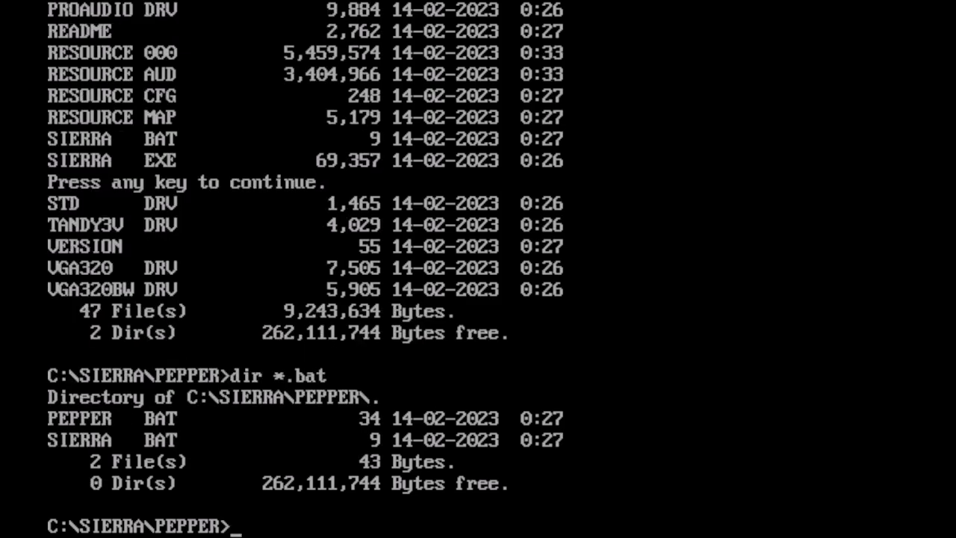
Display the contents of pepper.bat and sierra.bat with the type command.
type("type pepp")
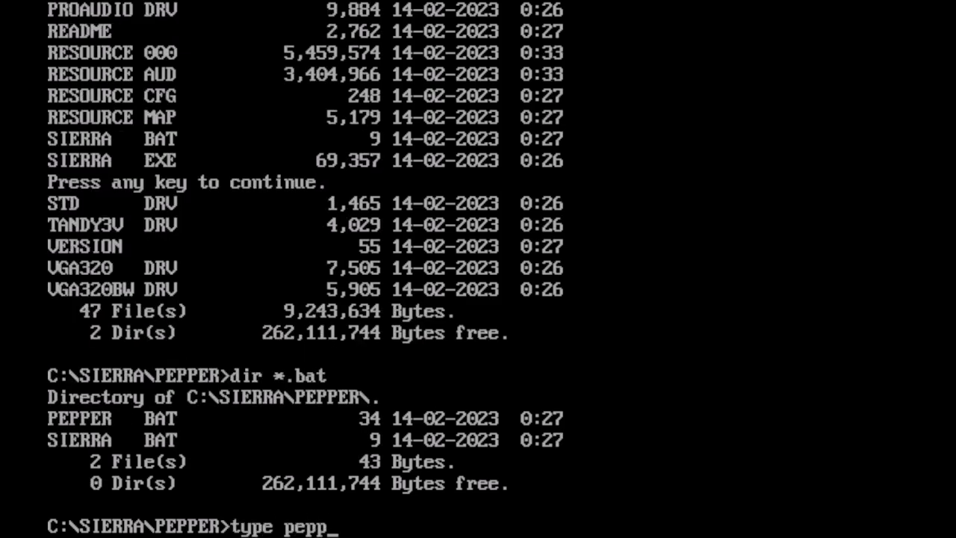
type("er.bat")
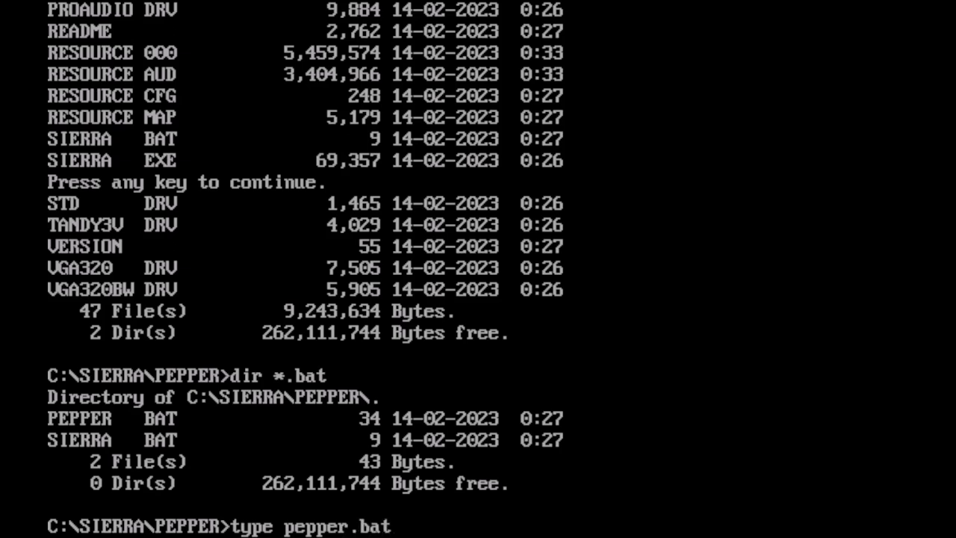
key("Return")
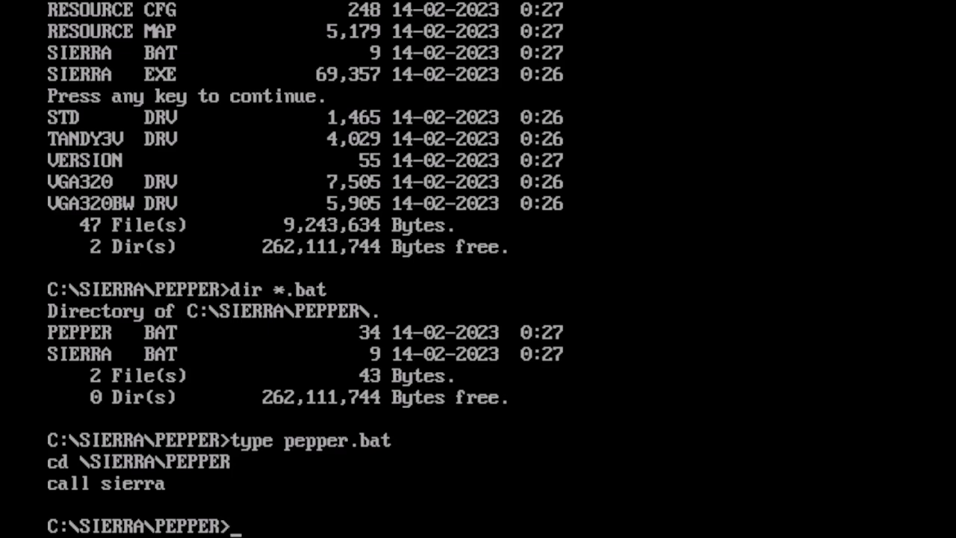
type("type sierra.bat")
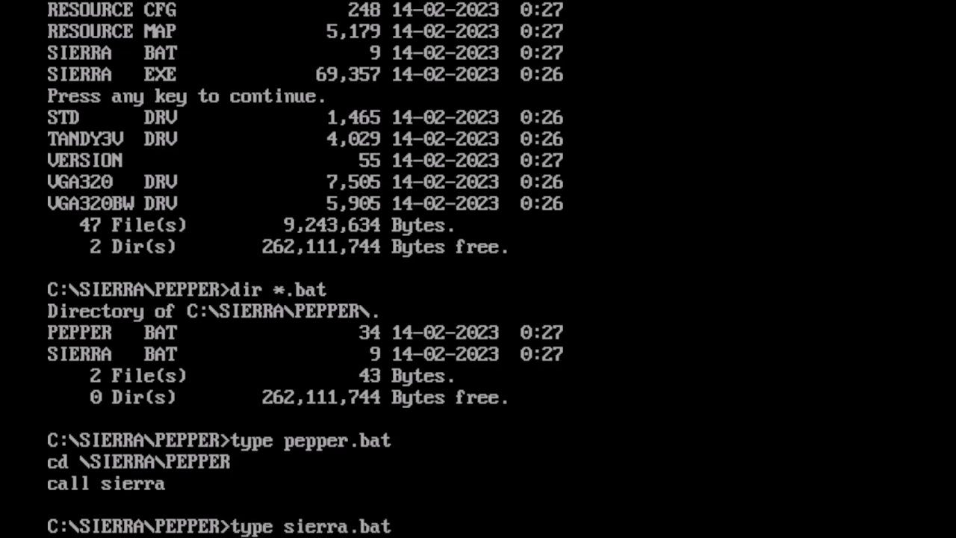
key("Return")
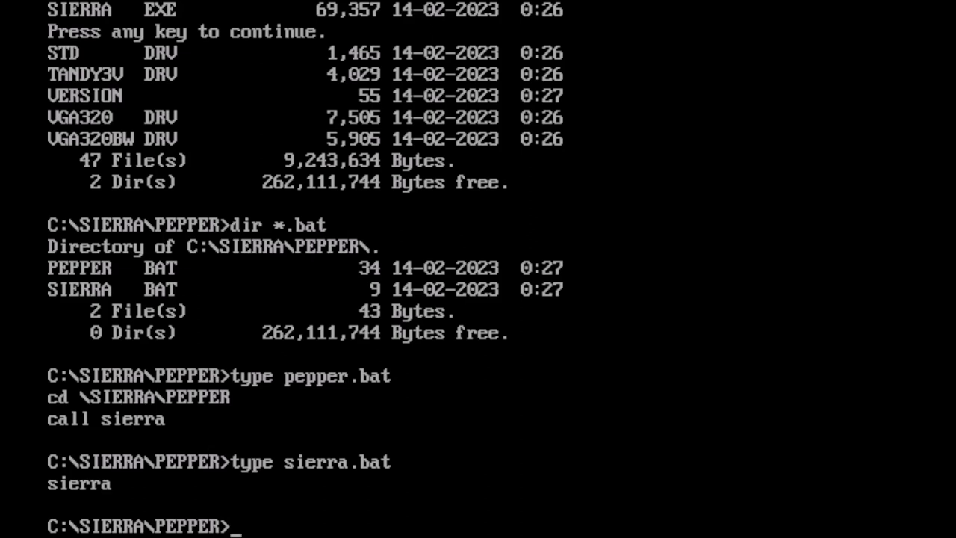
List the *.com files and the *.exe files in the C:\SIERRA\PEPPER directory.
type("dir *.com")
key("Return")
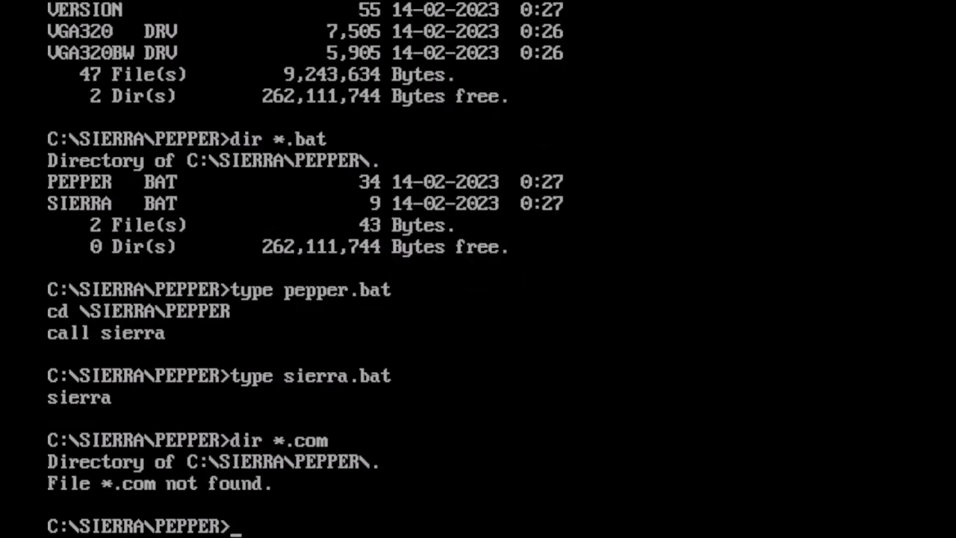
type("dir *")
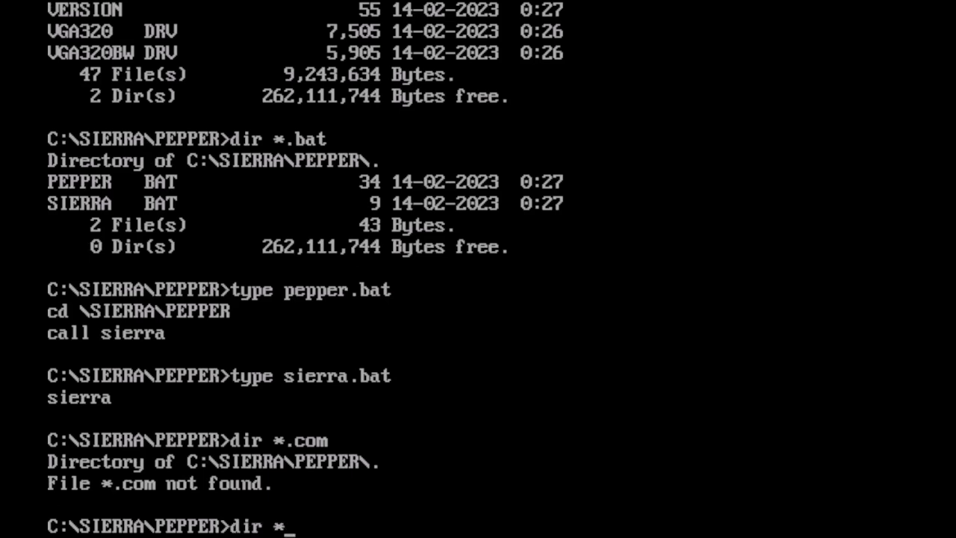
type(".exe")
key("Return")
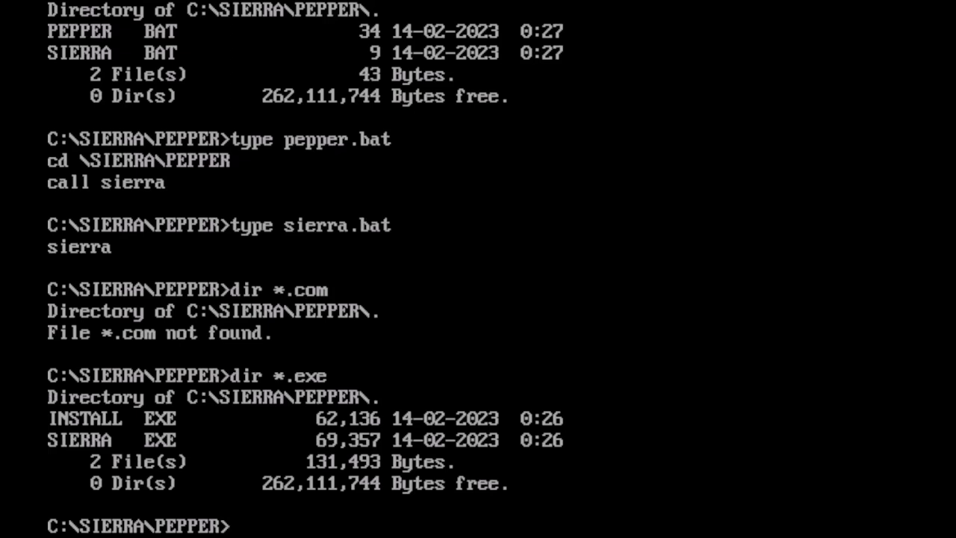
Enter pepper.bat at the C:\SIERRA\PEPPER prompt to launch the game.
type("pepper")
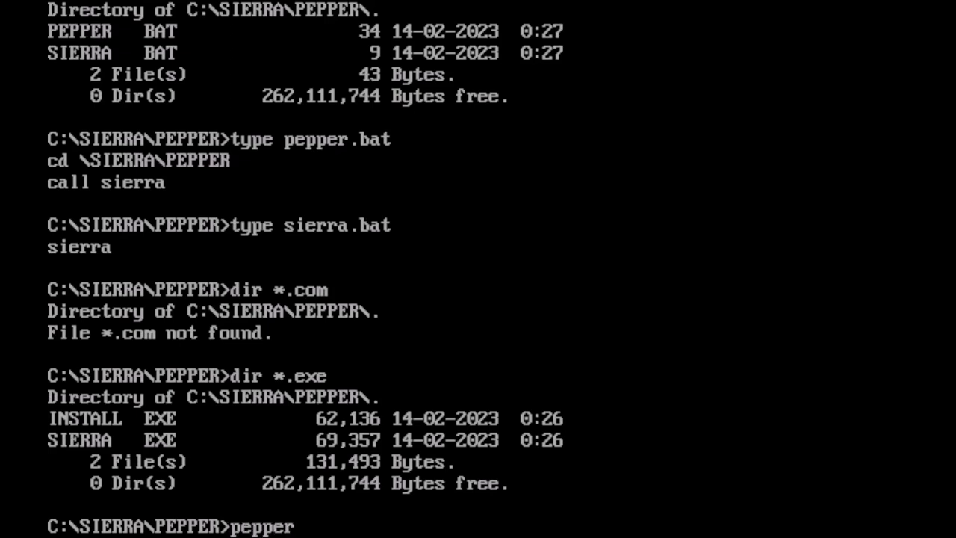
type(".bat")
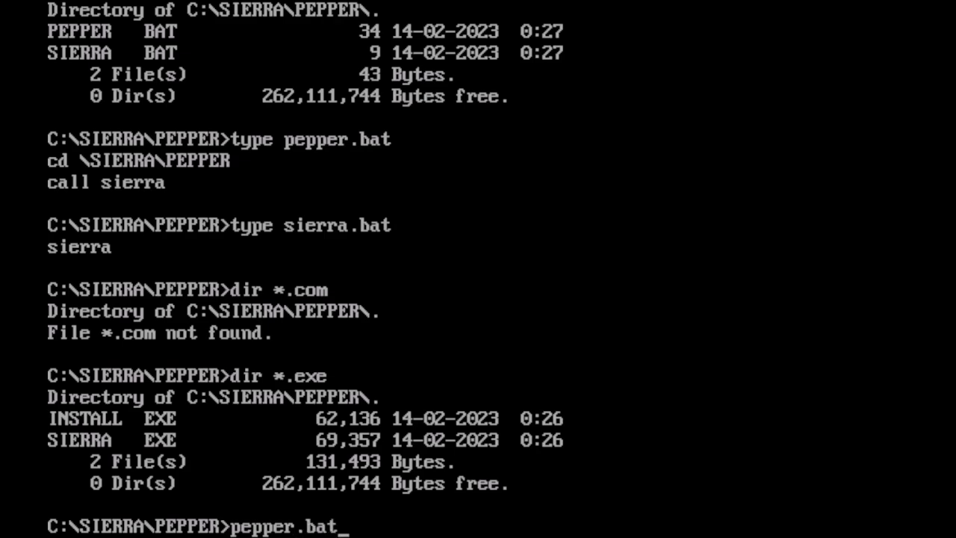